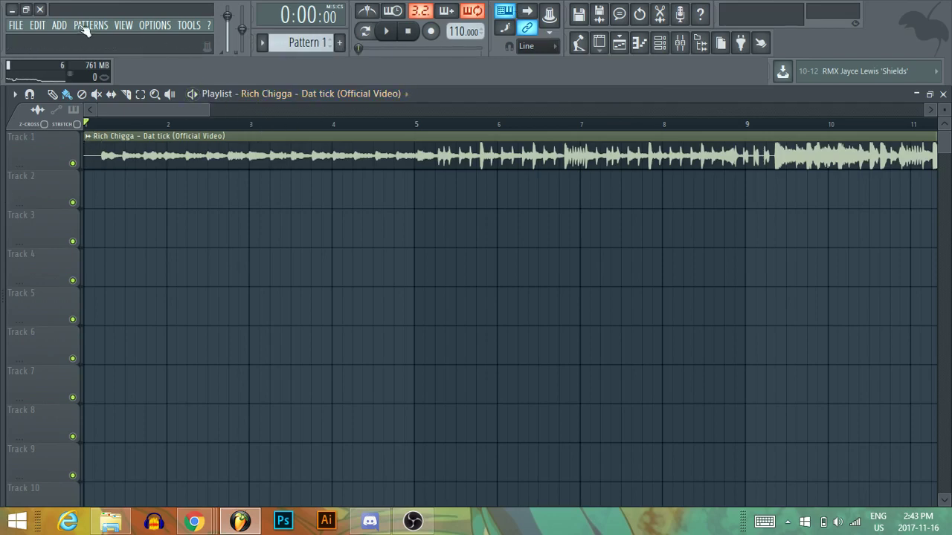
Preview the Rich Chigga Dat tick audio clip in the playlist and stop playback.
{"action": "left_click", "coordinate": [191, 94]}
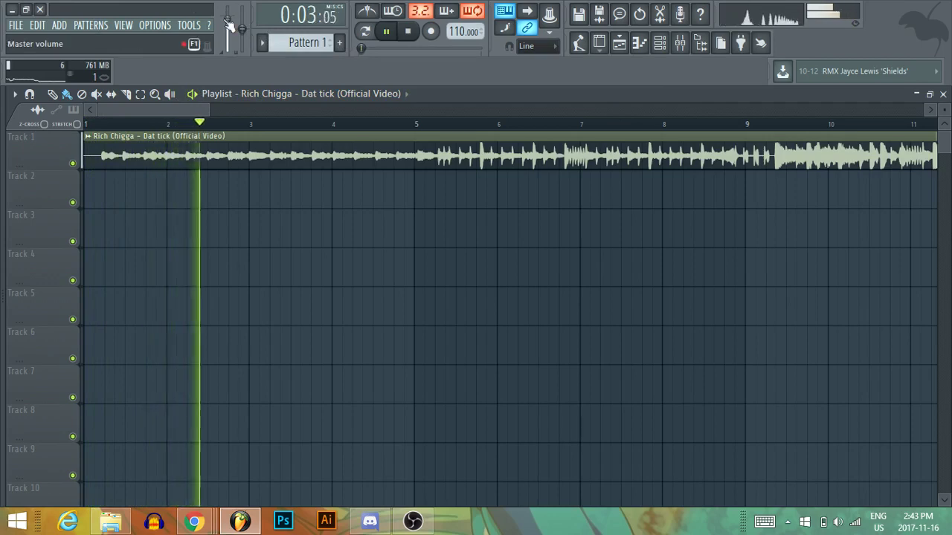
{"action": "left_click", "coordinate": [410, 32]}
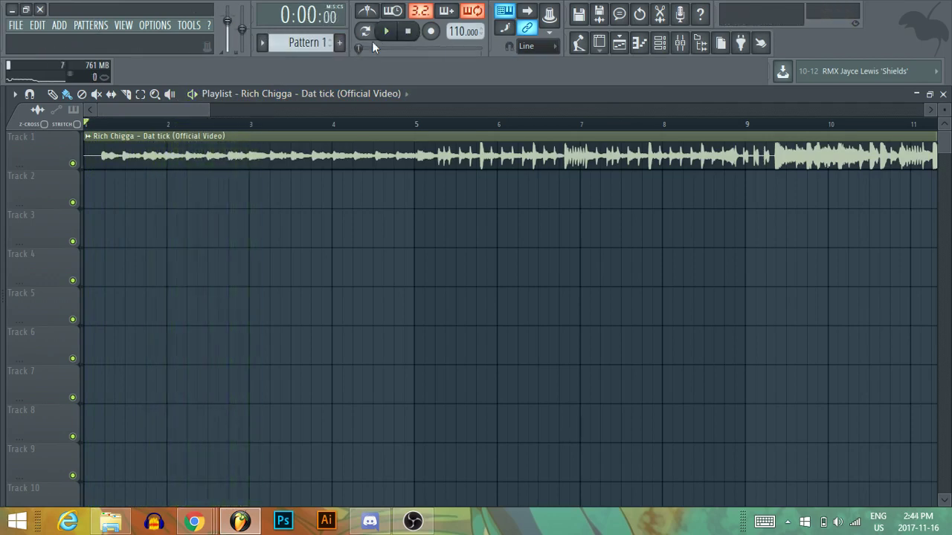
Switch playback to pattern mode, audition Pattern 1 with its mixer routing in view, and return to the playlist.
{"action": "left_click", "coordinate": [364, 31]}
{"action": "left_click", "coordinate": [386, 31]}
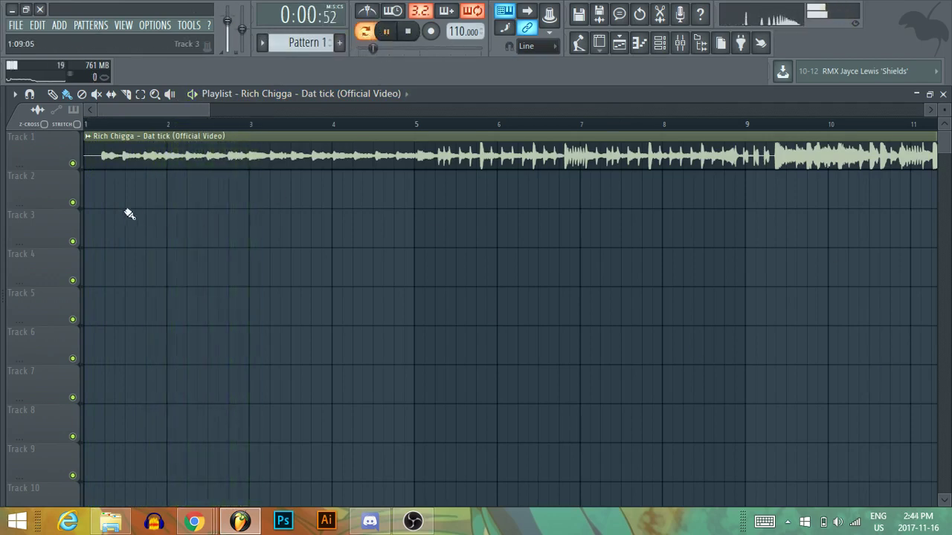
{"action": "left_click", "coordinate": [680, 43]}
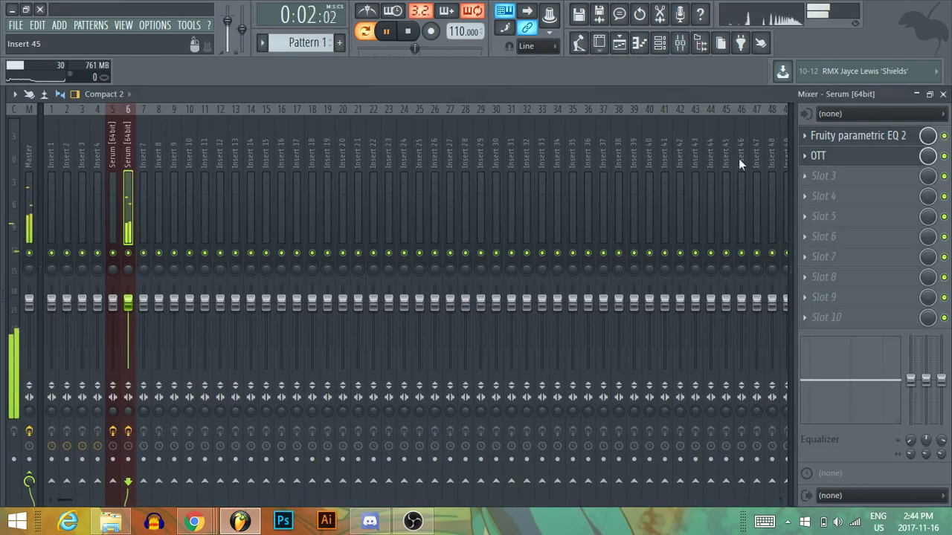
{"action": "left_click", "coordinate": [659, 42]}
{"action": "left_click", "coordinate": [332, 211]}
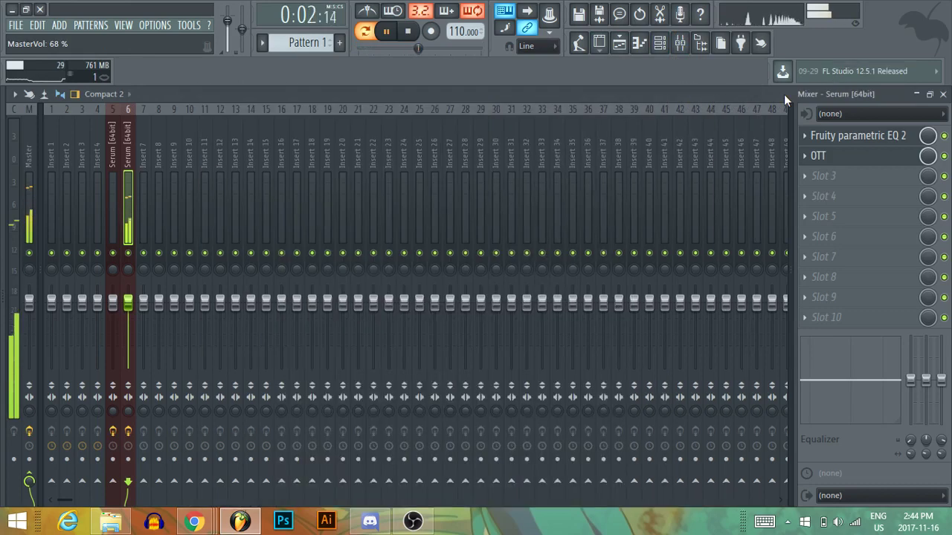
{"action": "left_click", "coordinate": [784, 95]}
{"action": "left_click", "coordinate": [411, 31]}
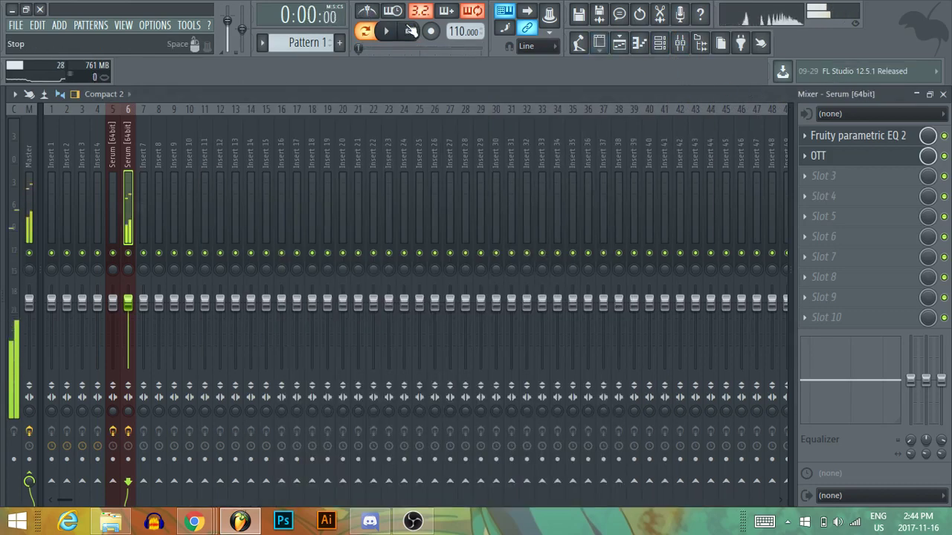
{"action": "left_click", "coordinate": [618, 42]}
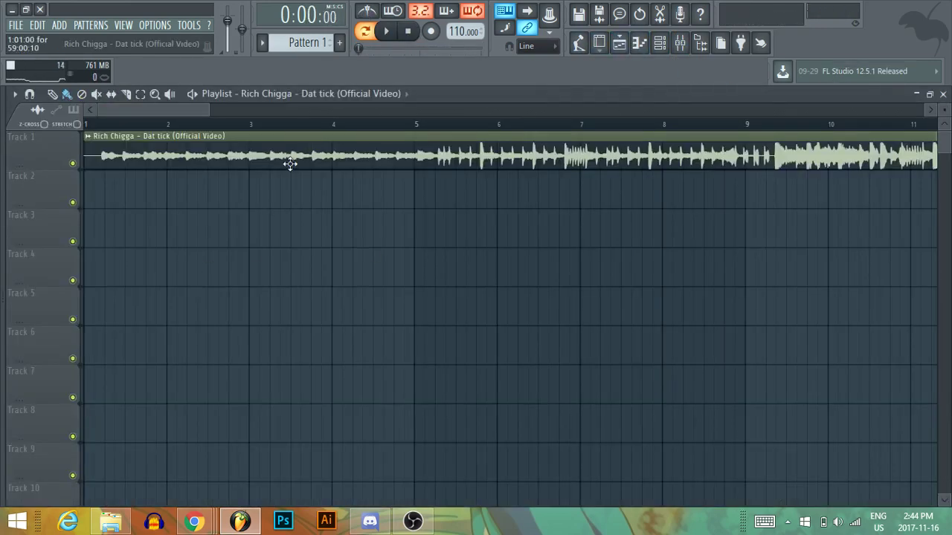
Add a new Serum [64bit] instrument channel and open its piano roll.
{"action": "left_click", "coordinate": [56, 26]}
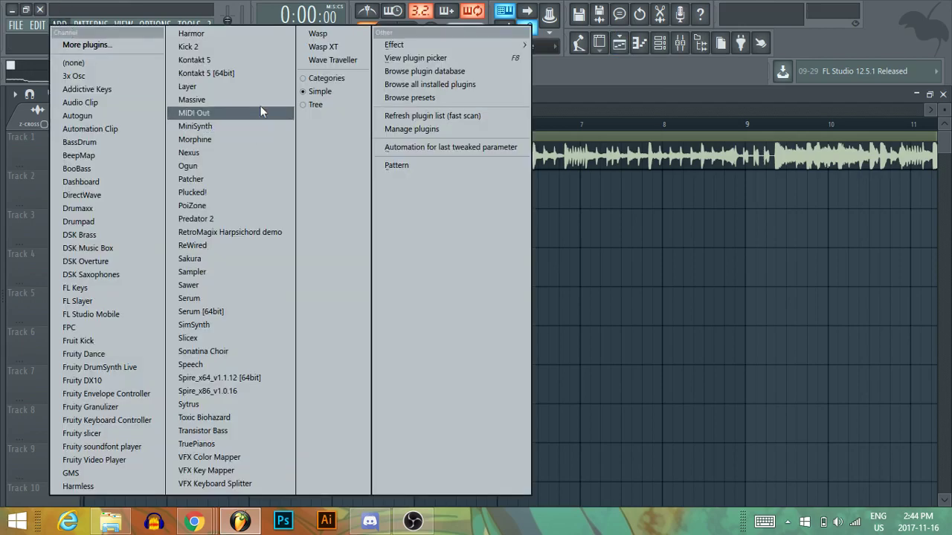
{"action": "left_click", "coordinate": [284, 311]}
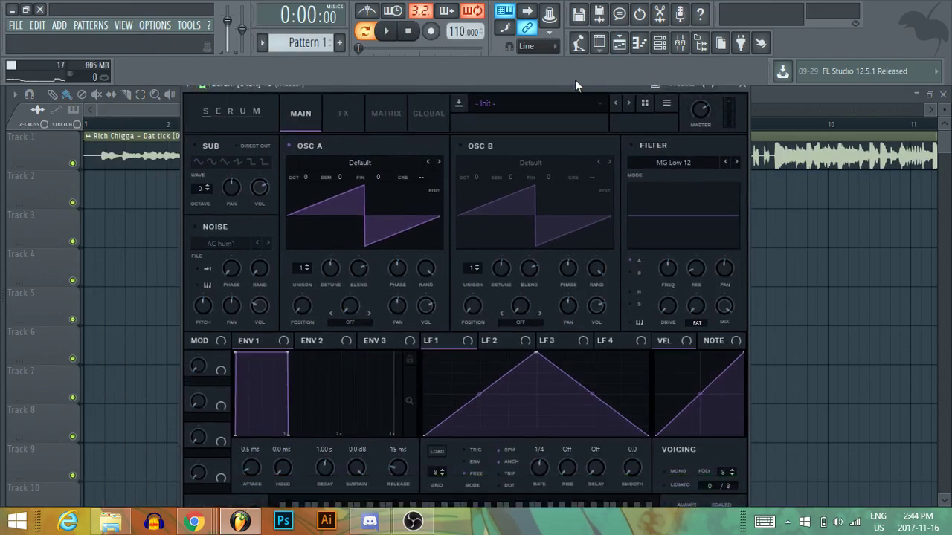
{"action": "left_click", "coordinate": [639, 43]}
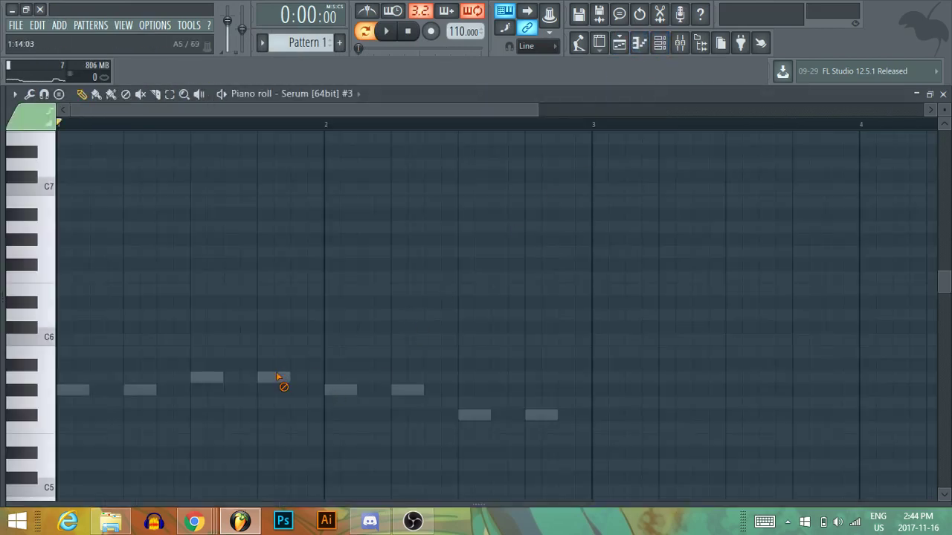
Copy the melody notes from the Serum [64bit] channel in Pattern 1 into Serum [64bit] #3 in a new Pattern 2.
{"action": "key", "text": "ctrl+v"}
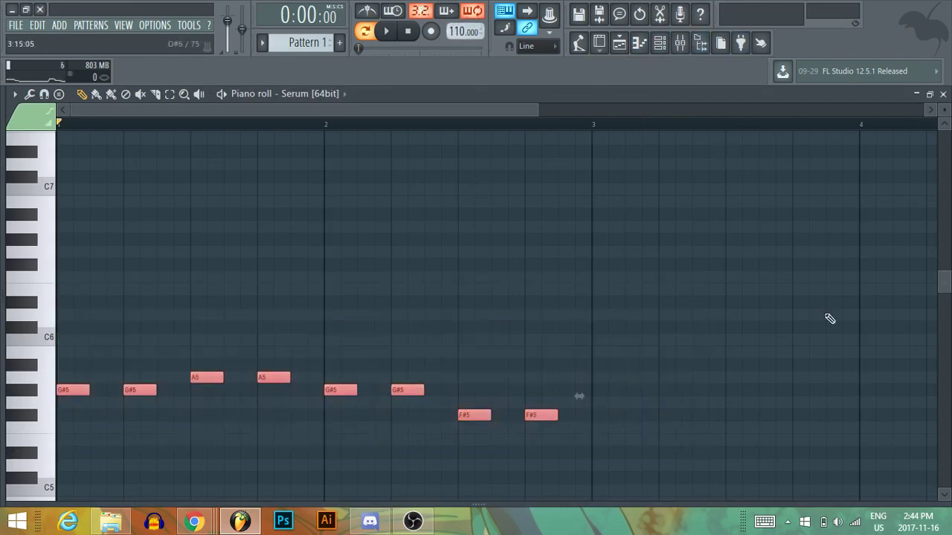
{"action": "left_click", "coordinate": [339, 42]}
{"action": "left_click", "coordinate": [341, 94]}
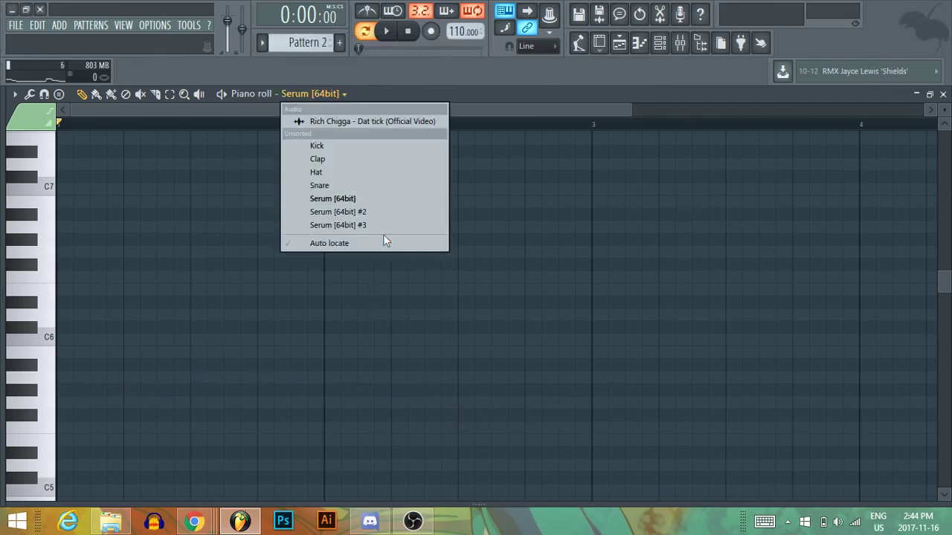
{"action": "left_click", "coordinate": [393, 229]}
Audition the pasted melody in Pattern 2 and bring up the Serum [64bit] #3 synth window.
{"action": "key", "text": "space"}
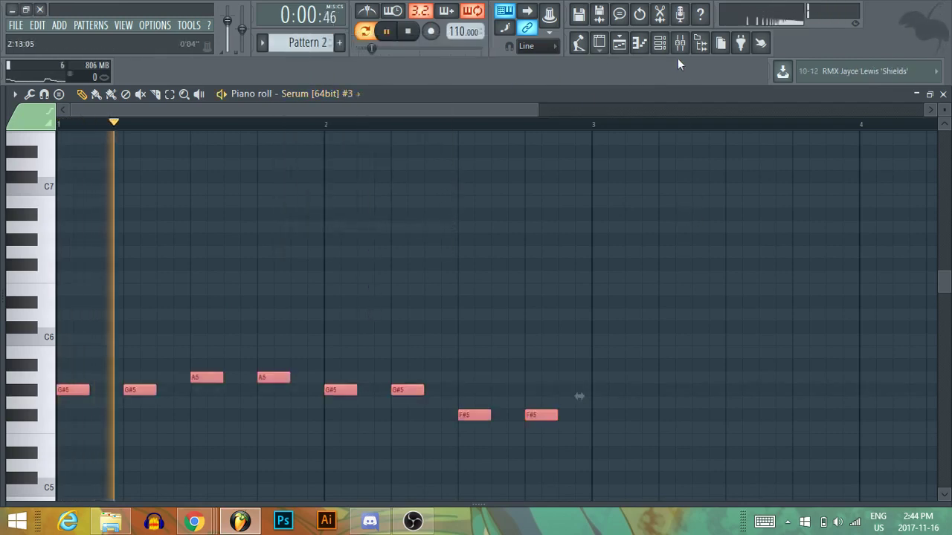
{"action": "left_click", "coordinate": [658, 43]}
{"action": "left_click", "coordinate": [332, 274]}
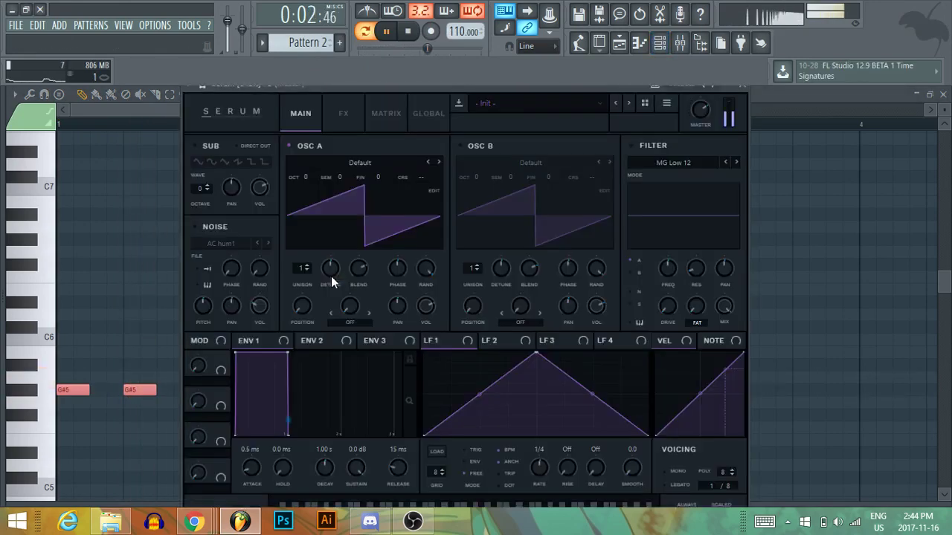
{"action": "key", "text": "space"}
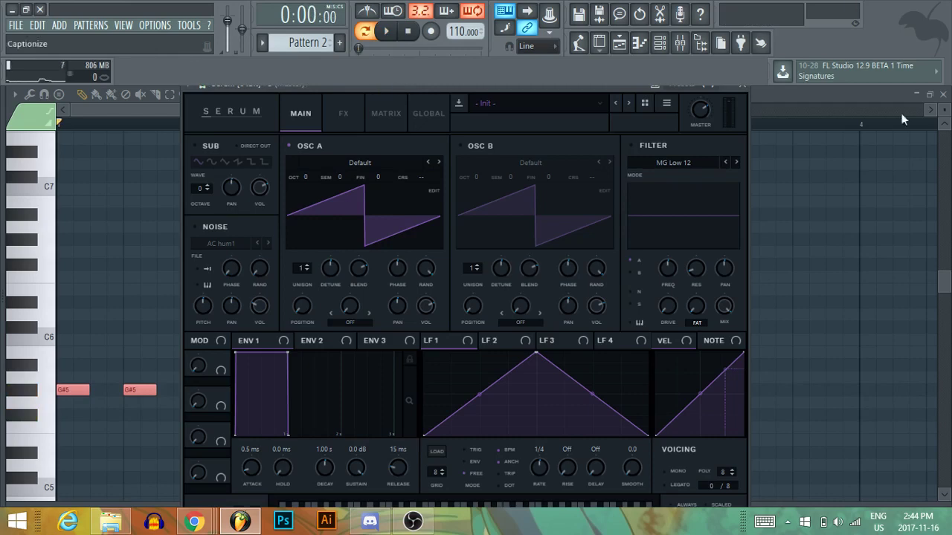
Load the Basic Shapes wavetable into OSC A, move its wavetable position to the square wave, and audition the sound.
{"action": "left_click", "coordinate": [363, 163]}
{"action": "mouse_move", "coordinate": [350, 132]}
{"action": "left_click", "coordinate": [587, 181]}
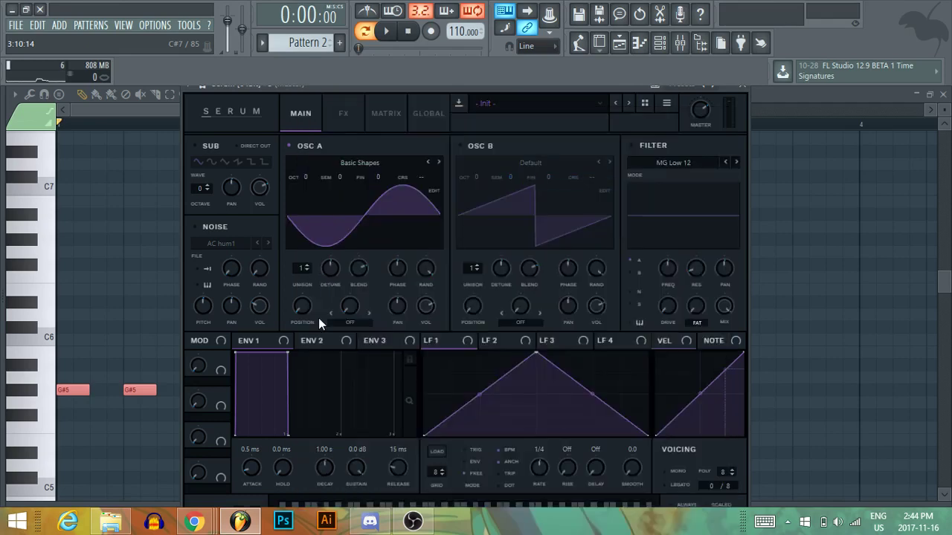
{"action": "left_click_drag", "start_coordinate": [318, 317], "coordinate": [366, 289]}
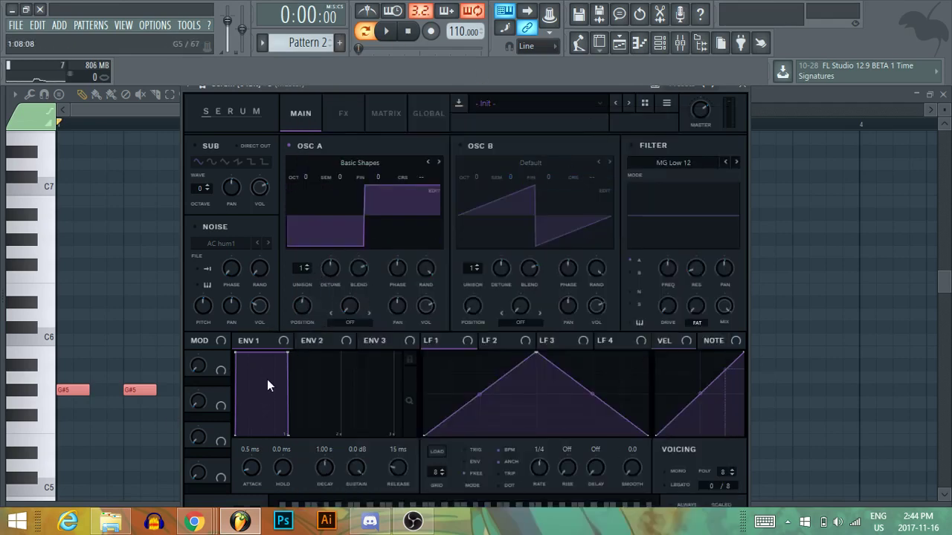
{"action": "left_click", "coordinate": [386, 31]}
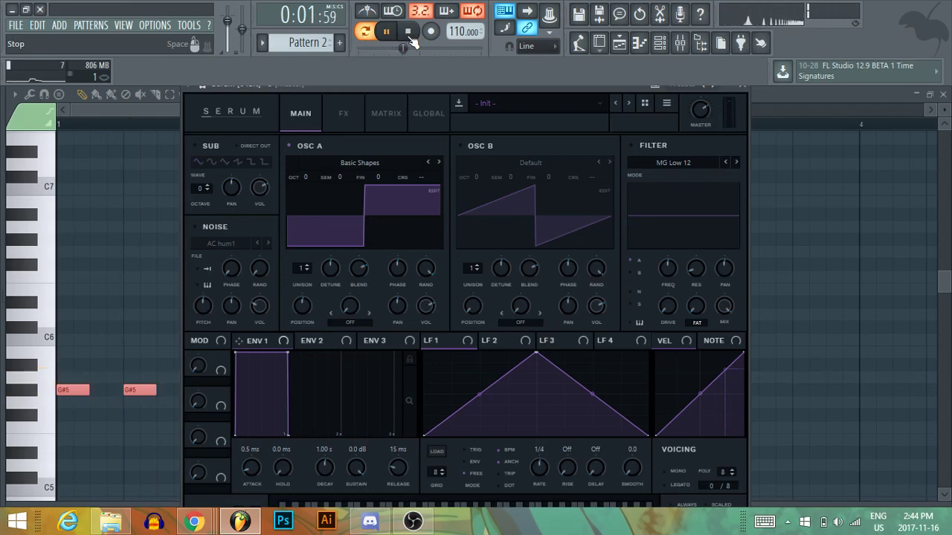
{"action": "left_click", "coordinate": [407, 31]}
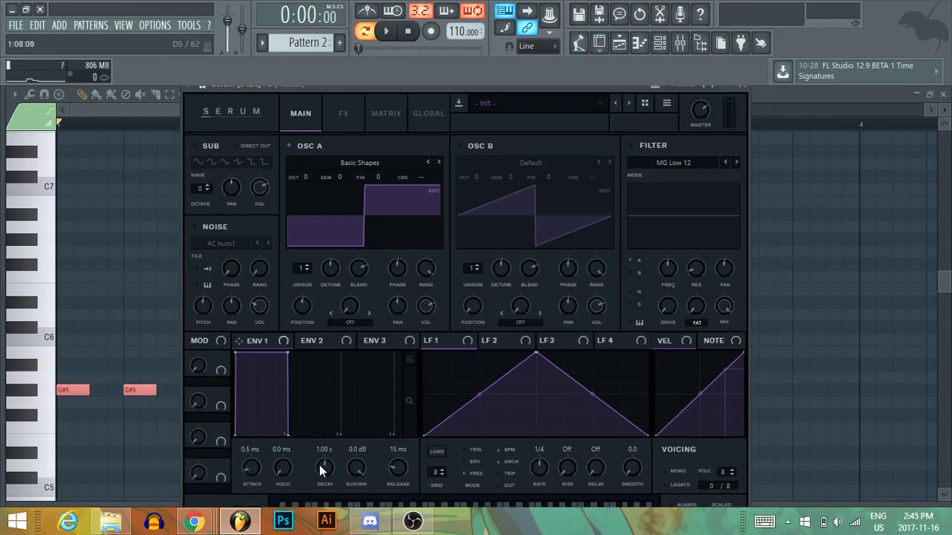
Set Env 1's decay to 290 ms and its sustain to -oo dB, and audition the plucked sound.
{"action": "mouse_move", "coordinate": [322, 470]}
{"action": "left_mouse_down"}
{"action": "mouse_move", "coordinate": [305, 491]}
{"action": "mouse_move", "coordinate": [317, 487]}
{"action": "left_mouse_up"}
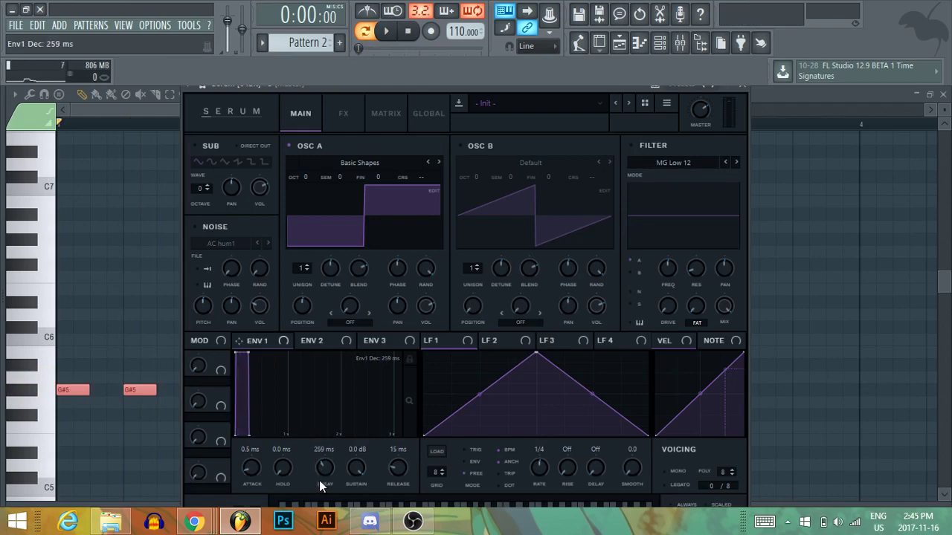
{"action": "scroll", "coordinate": [319, 481], "scroll_direction": "up", "scroll_amount": 1}
{"action": "left_click_drag", "start_coordinate": [358, 461], "coordinate": [354, 483]}
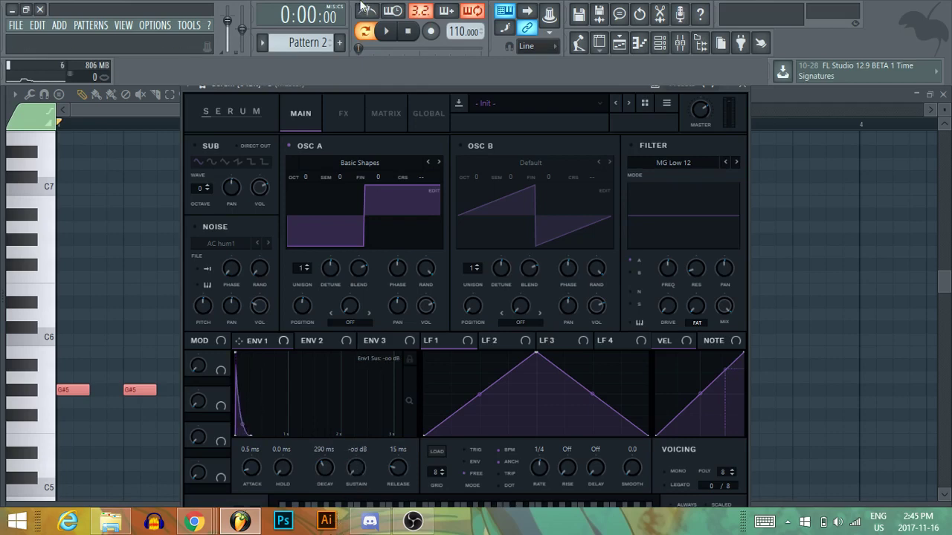
{"action": "key", "text": "space"}
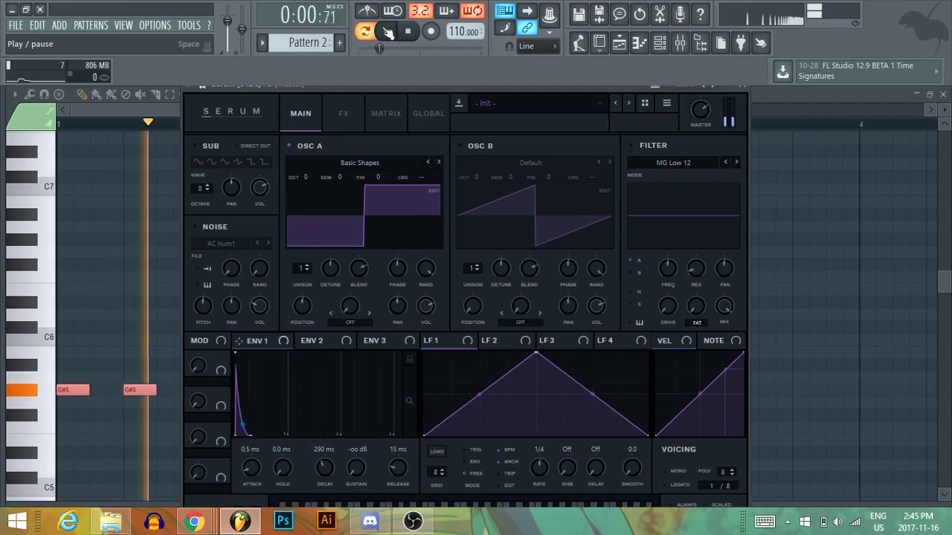
{"action": "left_click", "coordinate": [387, 32]}
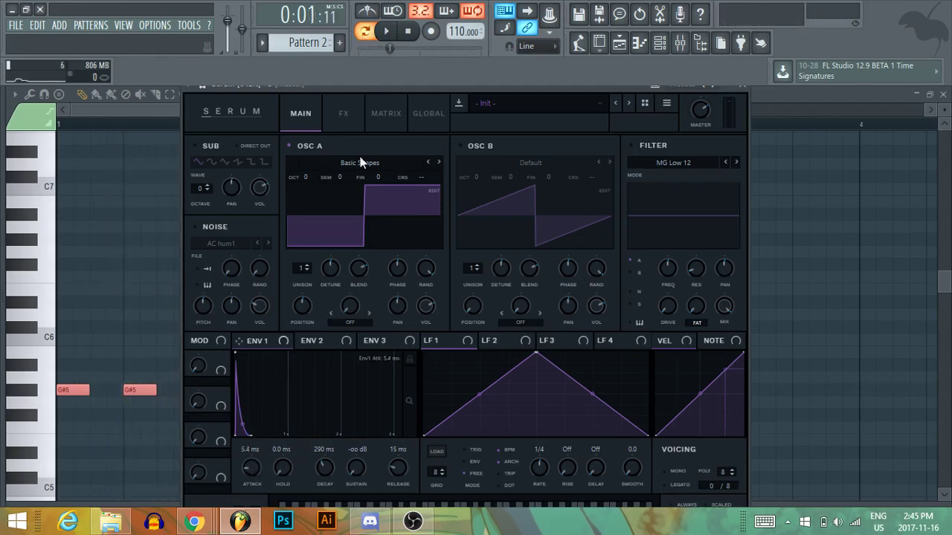
Audition the pluck and raise Env 1's attack to 13 ms.
{"action": "left_click", "coordinate": [386, 32]}
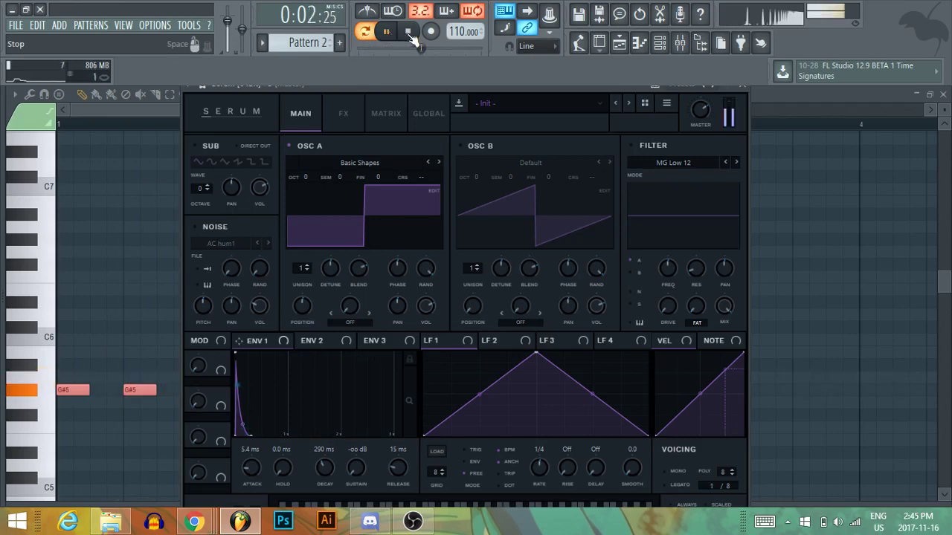
{"action": "scroll", "coordinate": [260, 470], "scroll_direction": "up", "scroll_amount": 3}
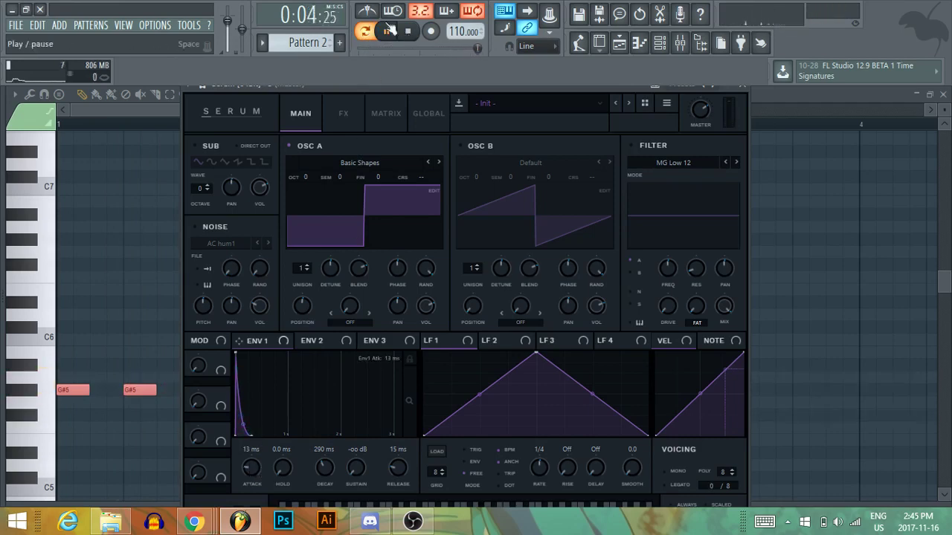
{"action": "key", "text": "space"}
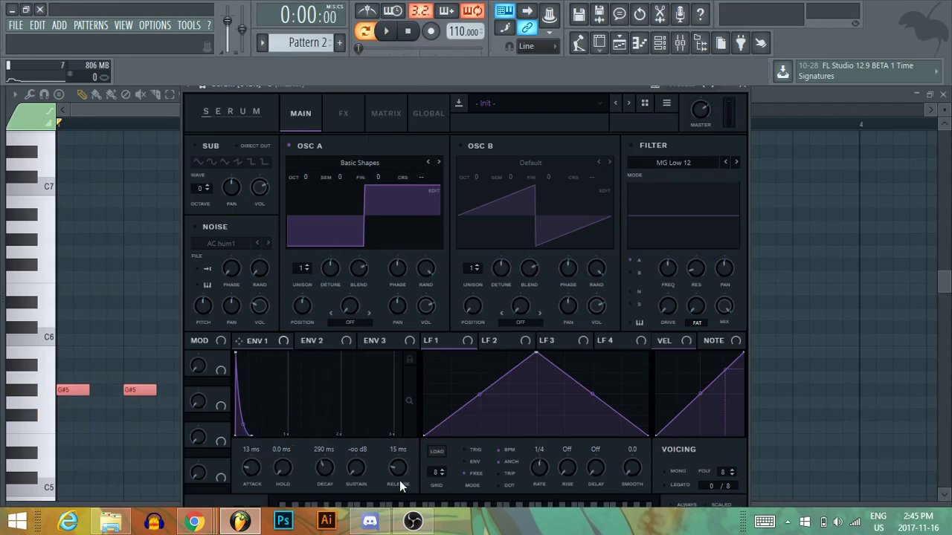
Raise Env 1's release to 115 ms and audition the pattern.
{"action": "scroll", "coordinate": [407, 468], "scroll_direction": "up", "scroll_amount": 5}
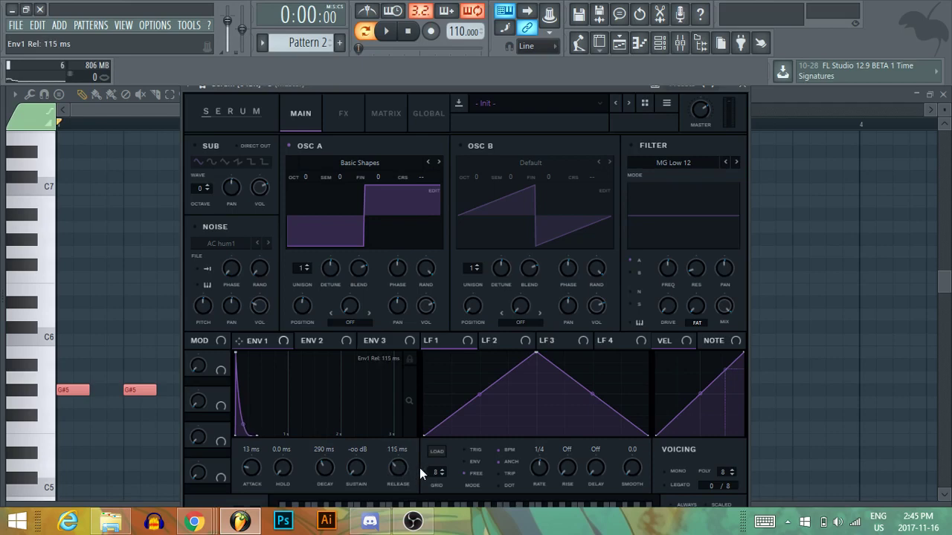
{"action": "scroll", "coordinate": [418, 468], "scroll_direction": "up", "scroll_amount": 3}
{"action": "left_click", "coordinate": [385, 30]}
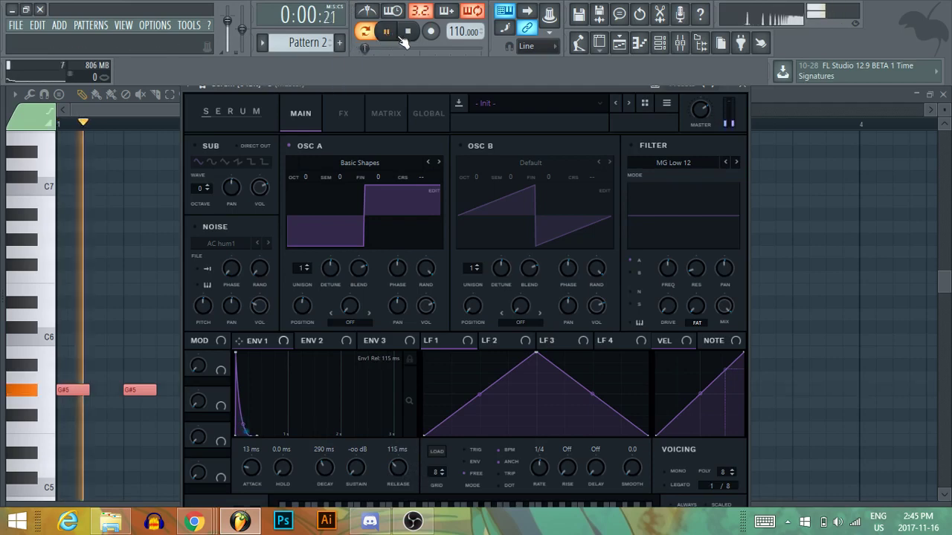
{"action": "key", "text": "space"}
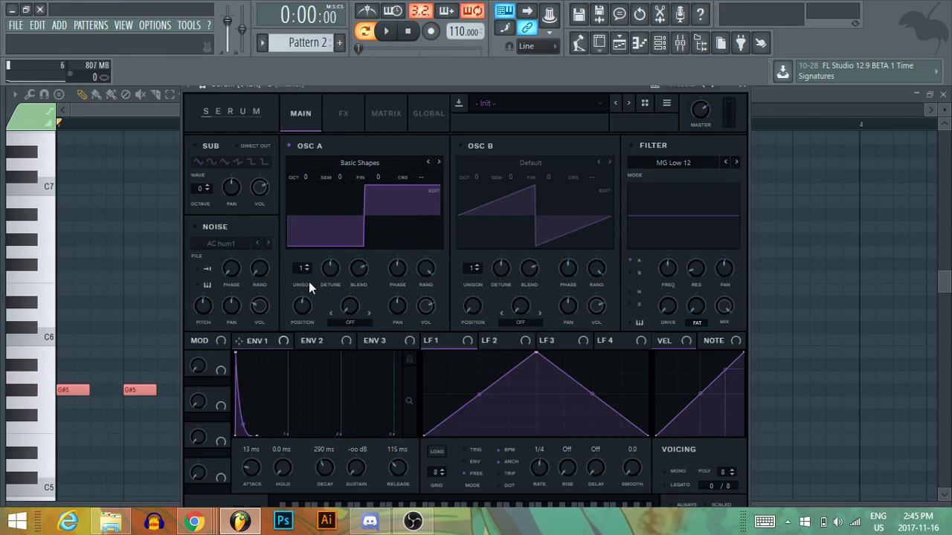
Set OSC A's unison to 8 voices and its detune to 0.16, and audition the result.
{"action": "scroll", "coordinate": [304, 269], "scroll_direction": "up", "scroll_amount": 3}
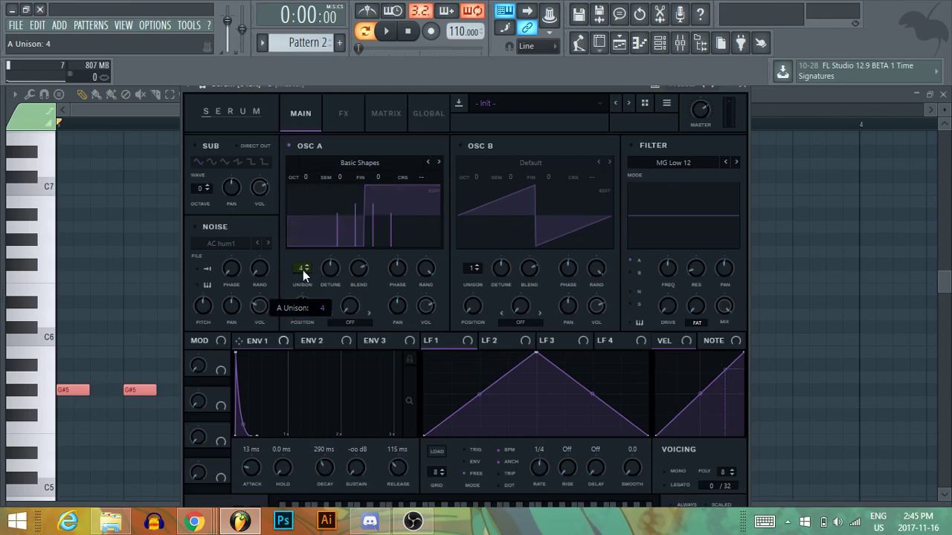
{"action": "scroll", "coordinate": [303, 269], "scroll_direction": "up", "scroll_amount": 4}
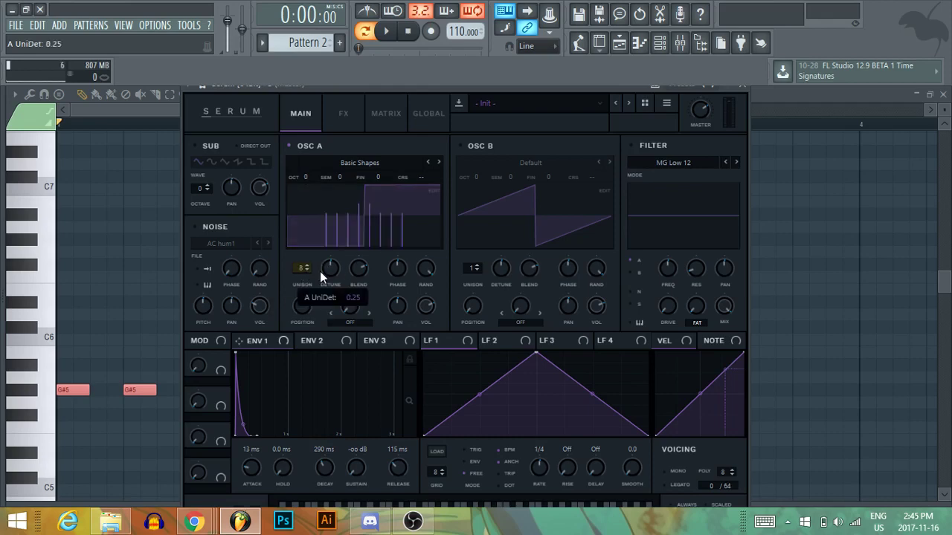
{"action": "scroll", "coordinate": [317, 273], "scroll_direction": "down", "scroll_amount": 3}
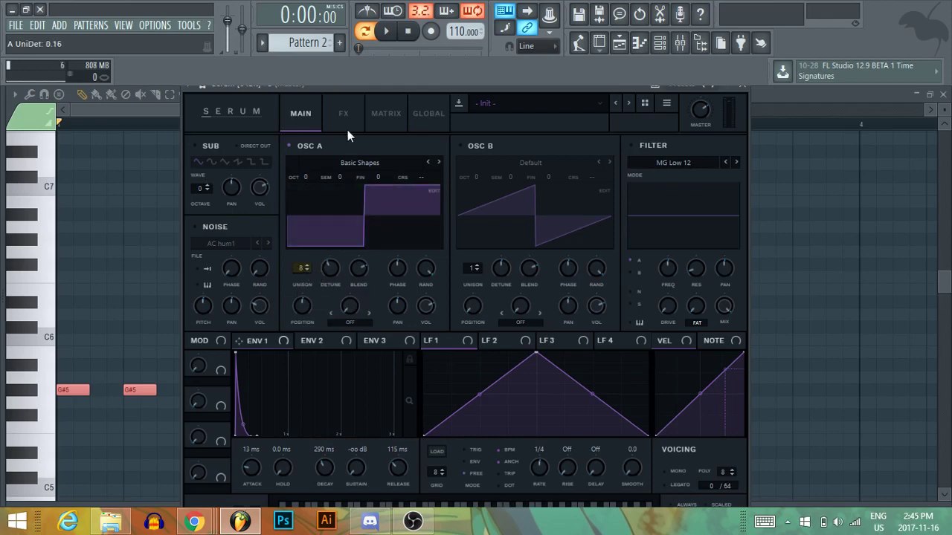
{"action": "left_click", "coordinate": [386, 31]}
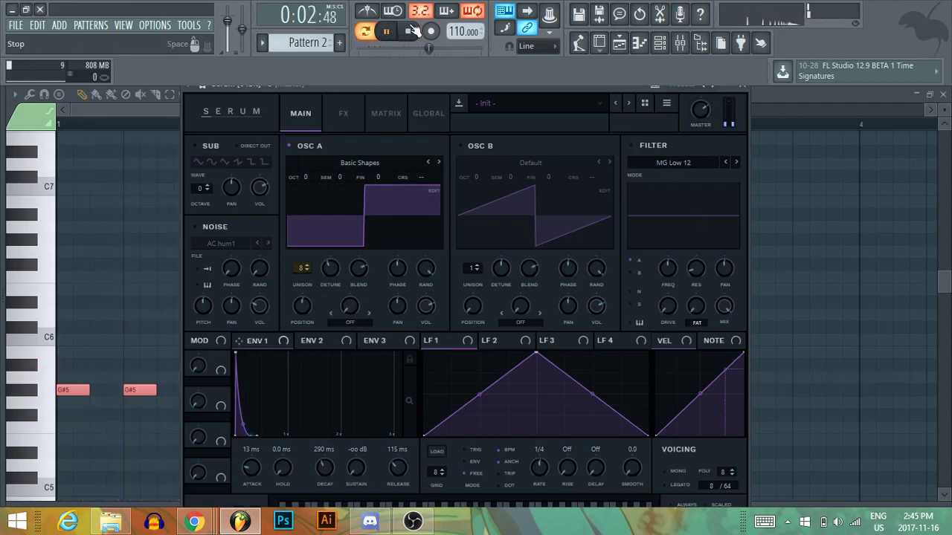
{"action": "left_click", "coordinate": [411, 31]}
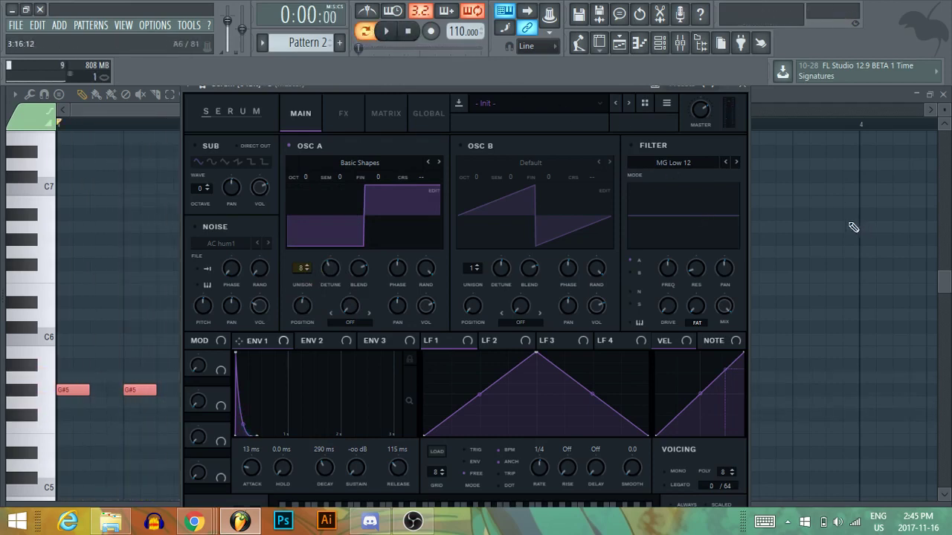
Enable the MG Low 12 filter, set its cutoff to 3520 Hz, and assign LFO 1 to modulate the cutoff.
{"action": "left_click", "coordinate": [638, 147]}
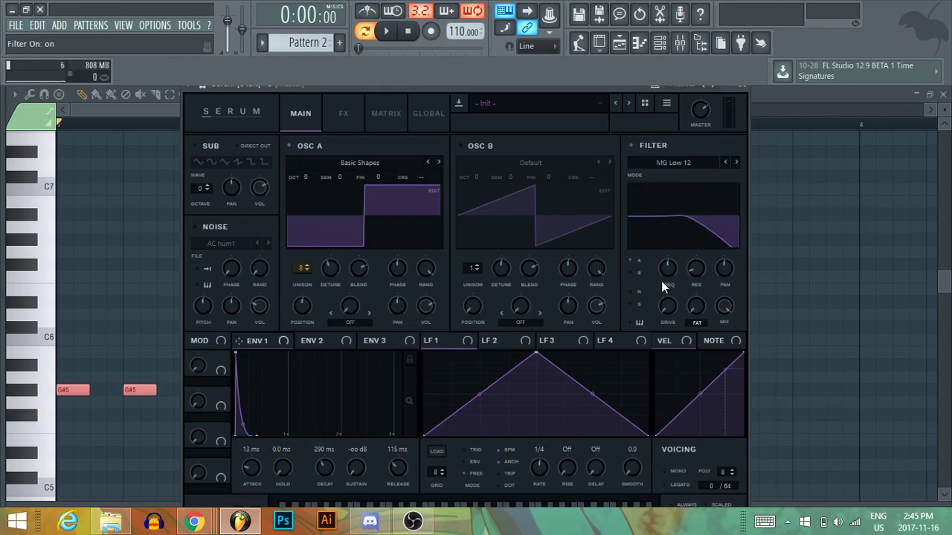
{"action": "left_click_drag", "start_coordinate": [661, 281], "coordinate": [698, 268]}
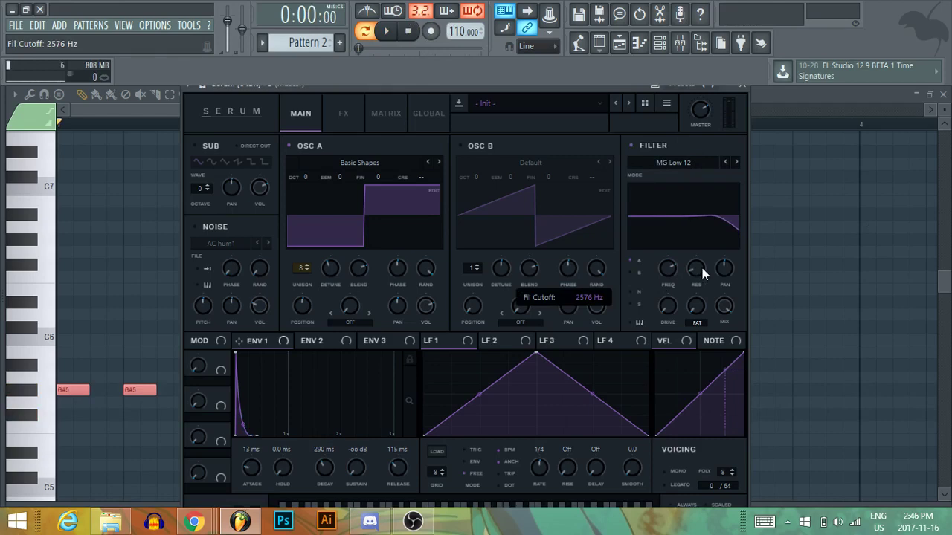
{"action": "left_click_drag", "start_coordinate": [702, 267], "coordinate": [707, 266]}
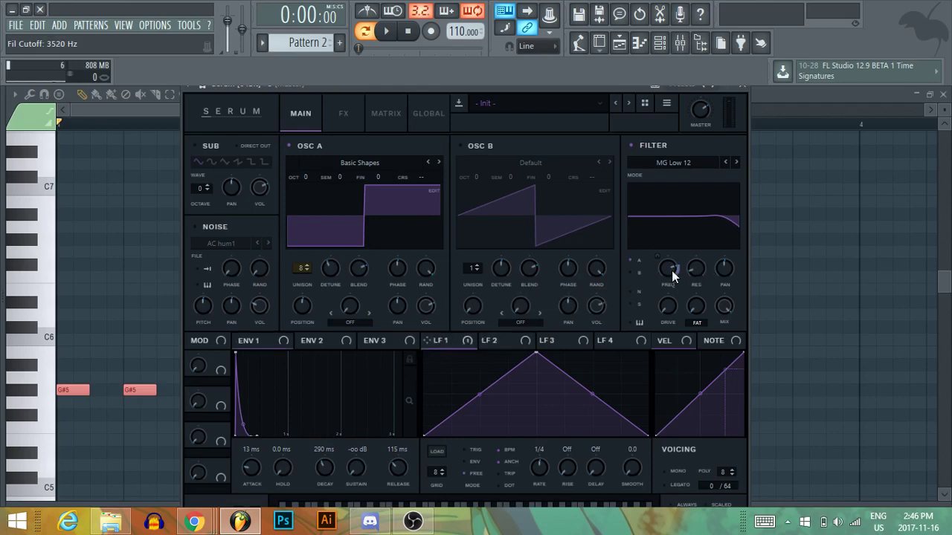
Reshape LFO 1 into a curved decay from full level to zero at mid-cycle, and audition the filter movement.
{"action": "left_click_drag", "start_coordinate": [533, 355], "coordinate": [426, 354]}
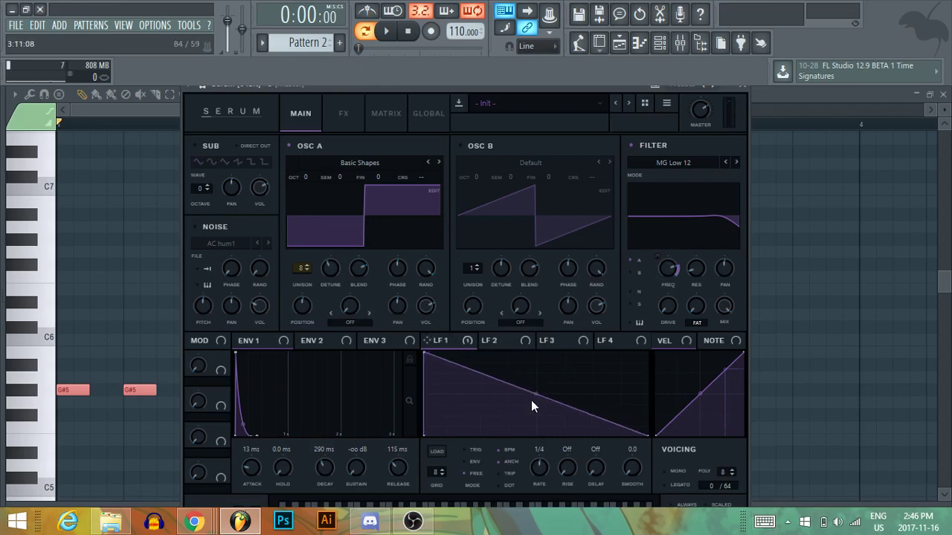
{"action": "left_click_drag", "start_coordinate": [533, 392], "coordinate": [534, 444]}
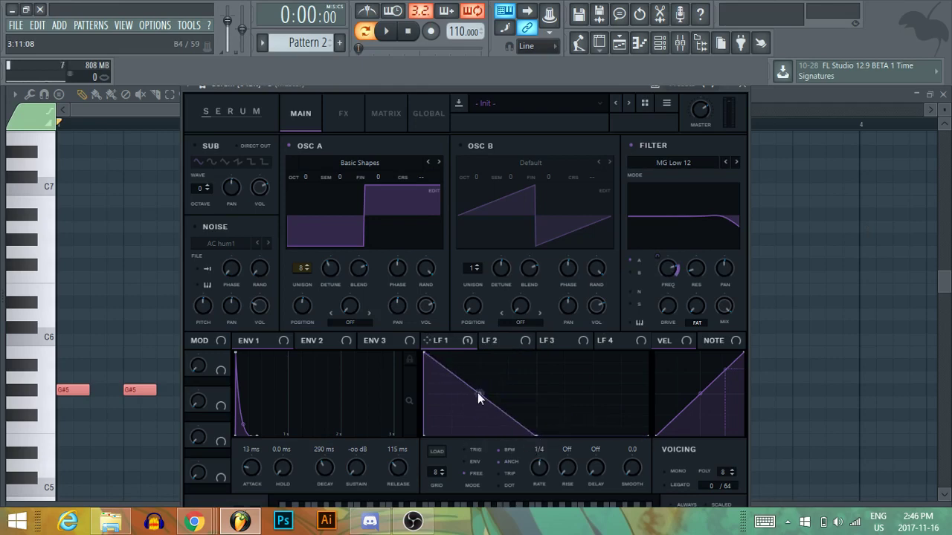
{"action": "left_click_drag", "start_coordinate": [477, 393], "coordinate": [424, 407]}
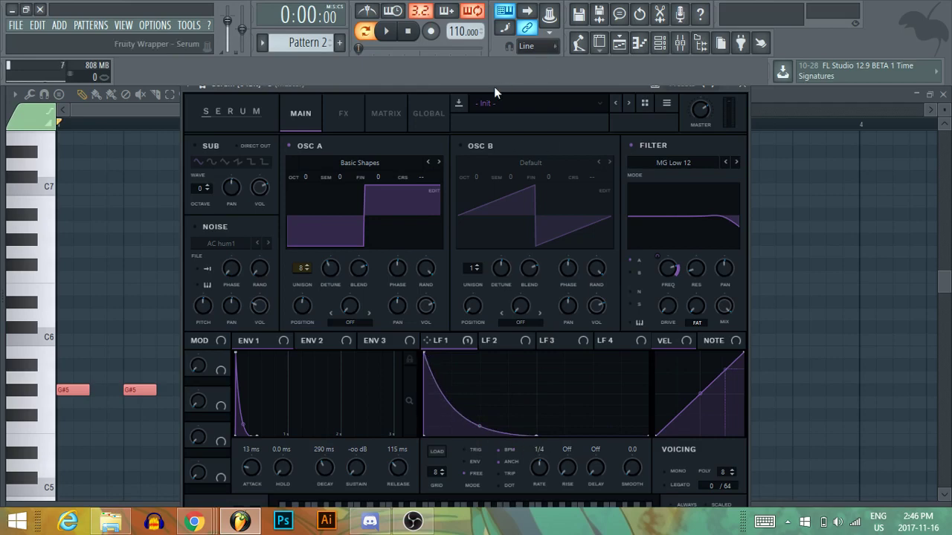
{"action": "key", "text": "space"}
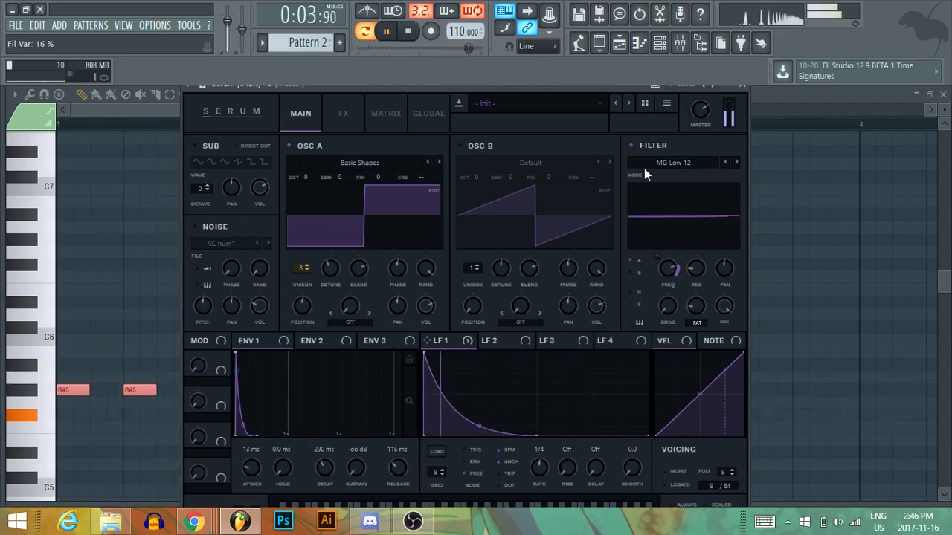
{"action": "key", "text": "space"}
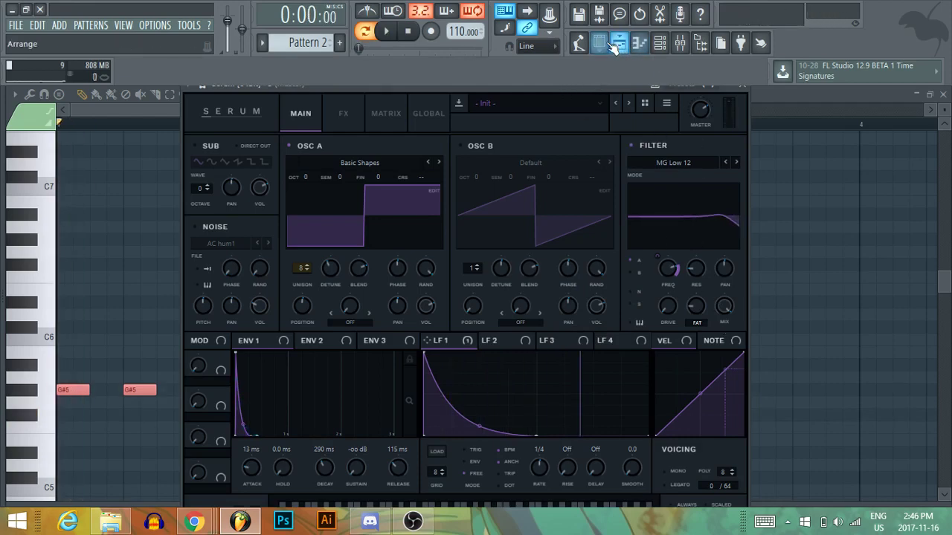
Set LFO 1 to Trig mode, make its decay curve slightly gentler, and audition the pattern.
{"action": "key", "text": "space"}
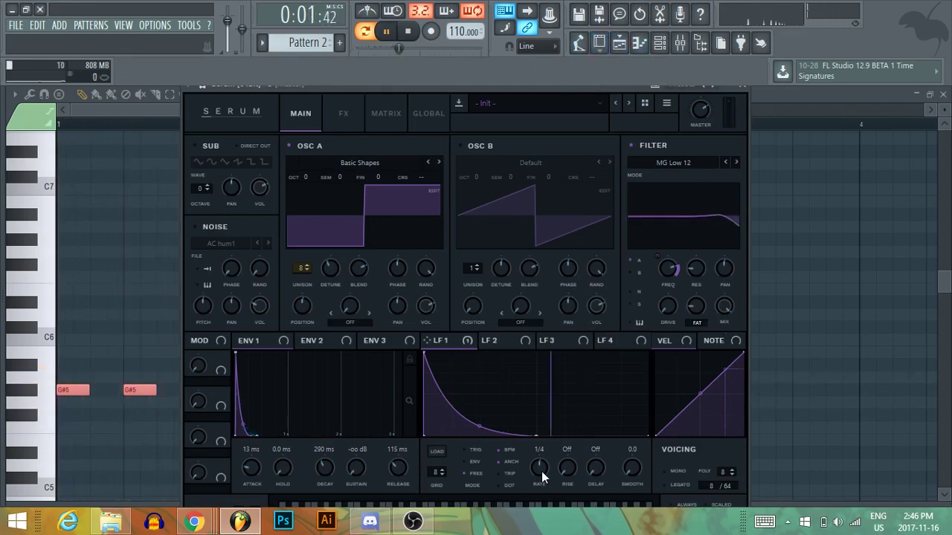
{"action": "key", "text": "space"}
{"action": "key", "text": "space"}
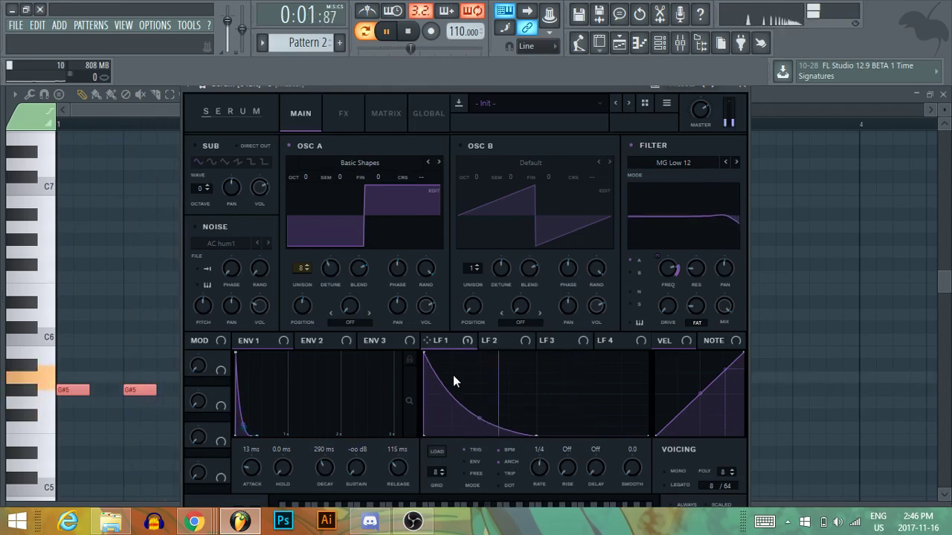
{"action": "key", "text": "space"}
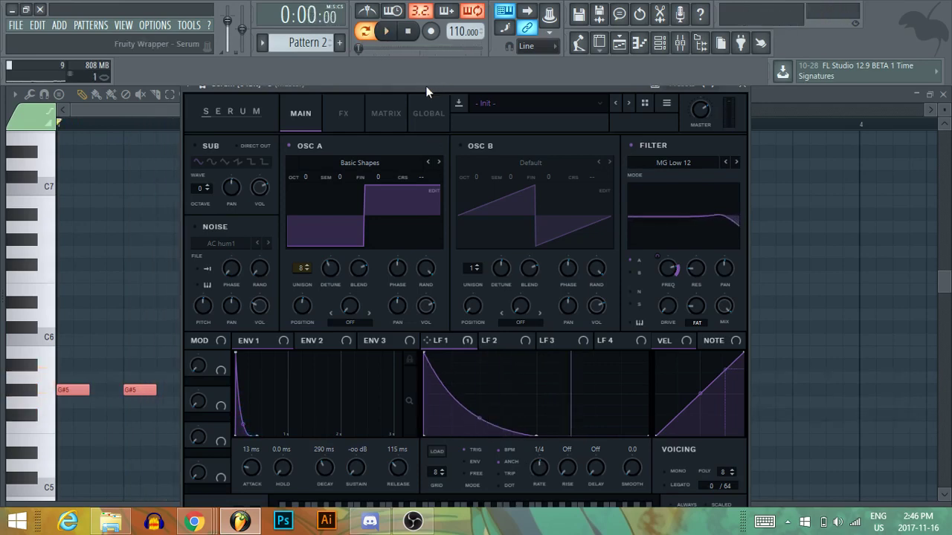
{"action": "left_click", "coordinate": [386, 31]}
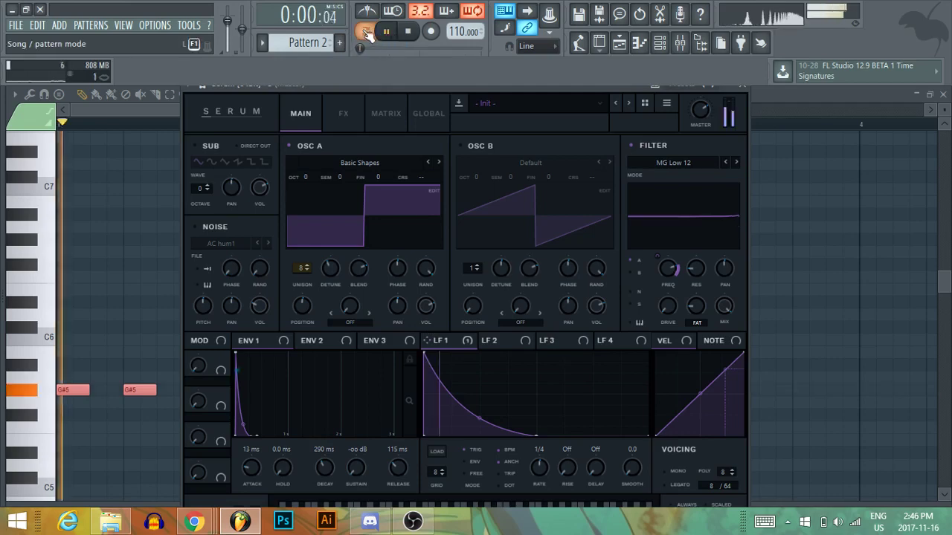
{"action": "key", "text": "space"}
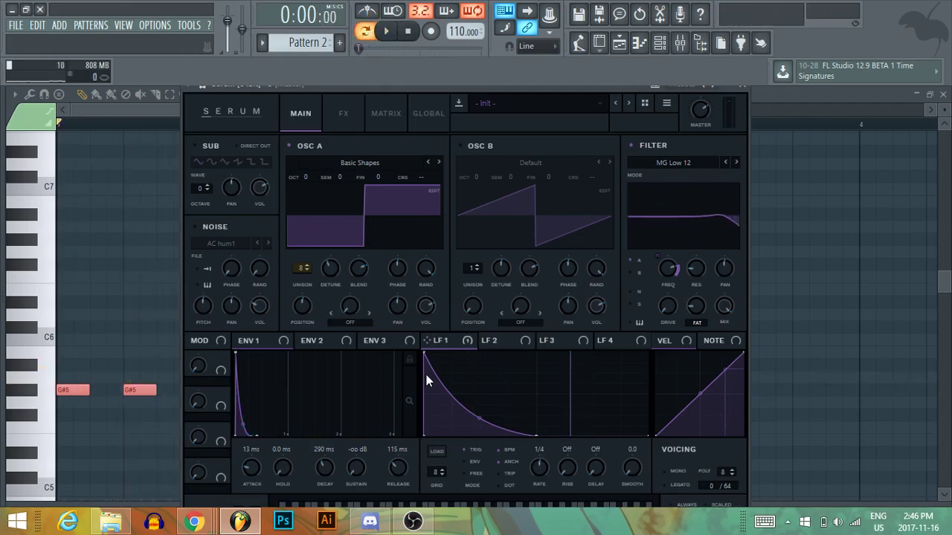
Add a short full-level hold at the start of LFO 1 before its curved decay, and audition the result.
{"action": "left_click_drag", "start_coordinate": [426, 381], "coordinate": [431, 348]}
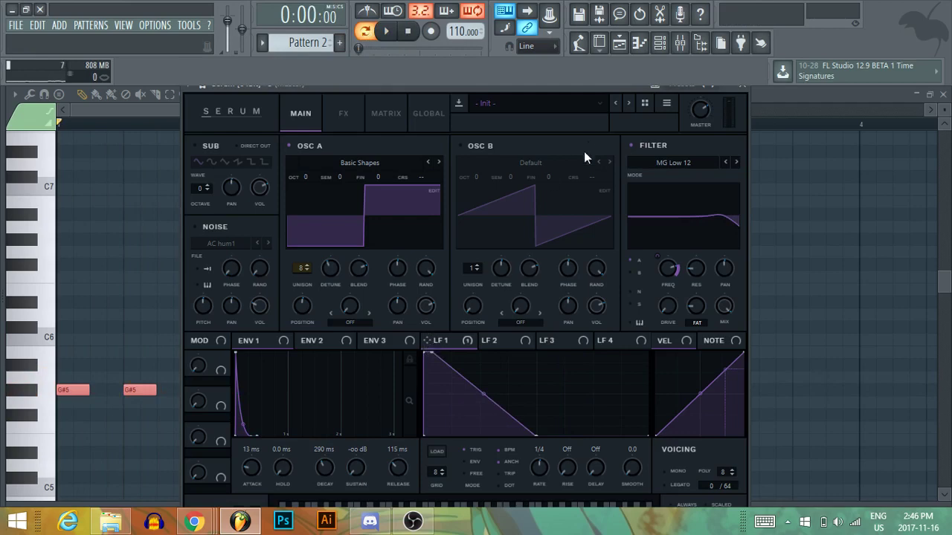
{"action": "left_click_drag", "start_coordinate": [478, 394], "coordinate": [440, 413]}
{"action": "key", "text": "space"}
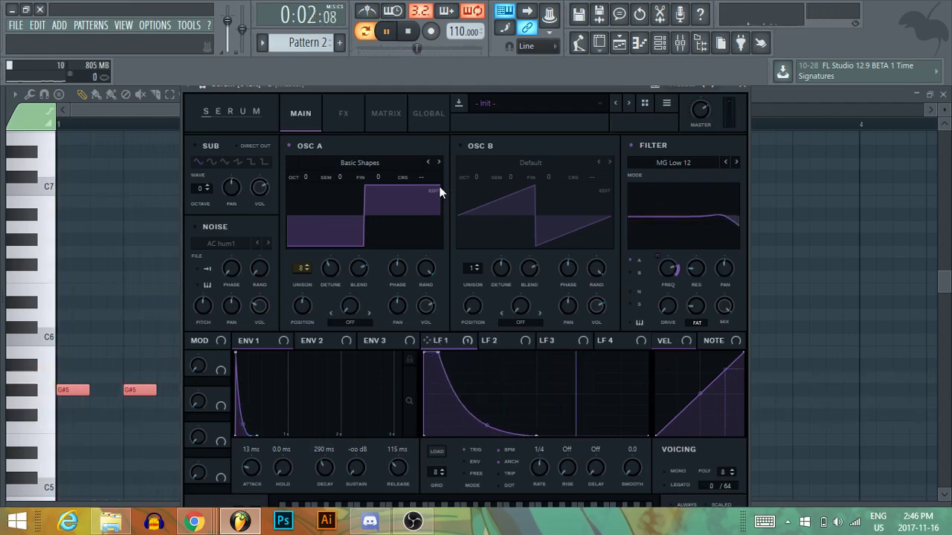
{"action": "left_click", "coordinate": [343, 113]}
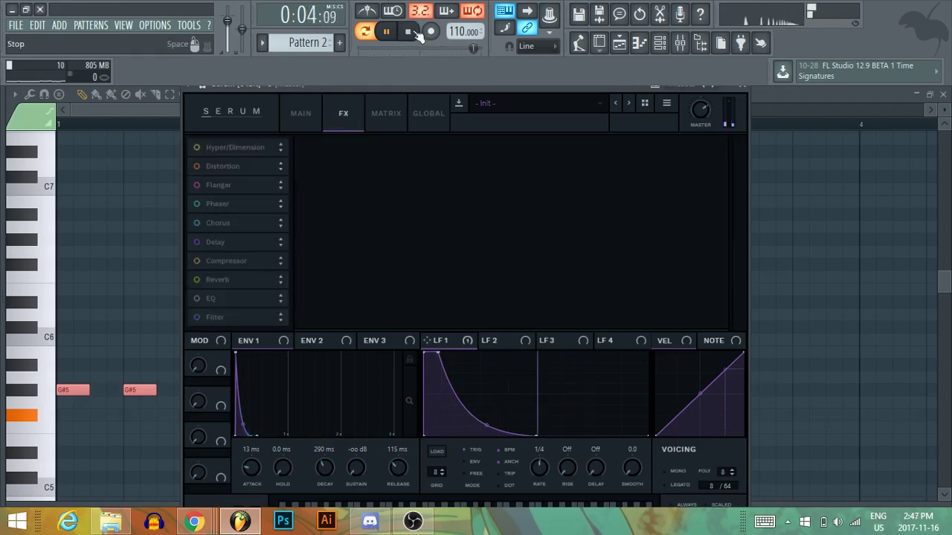
{"action": "key", "text": "space"}
Try adding a BrightWhite noise layer with its level modulated by Env 1, and audition it.
{"action": "left_click", "coordinate": [297, 113]}
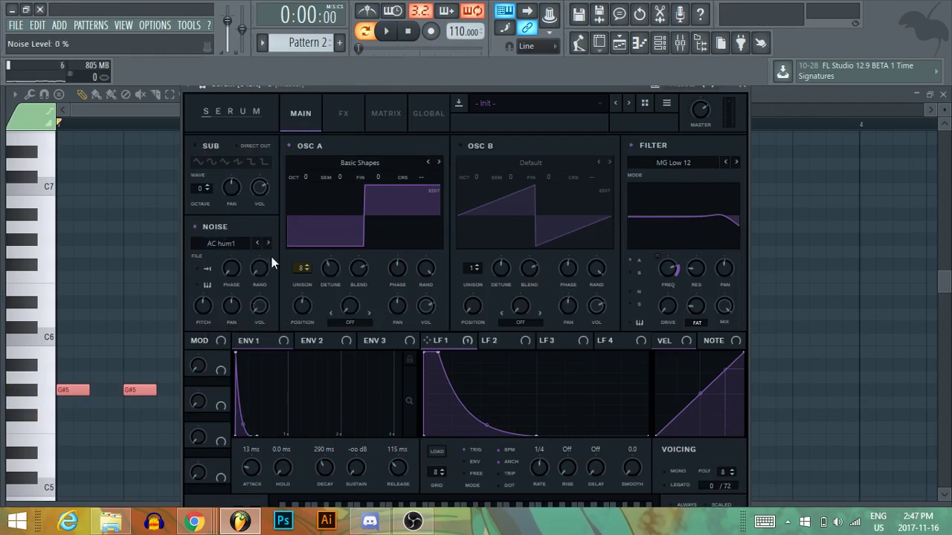
{"action": "left_click_drag", "start_coordinate": [268, 308], "coordinate": [229, 305]}
{"action": "left_click", "coordinate": [213, 245]}
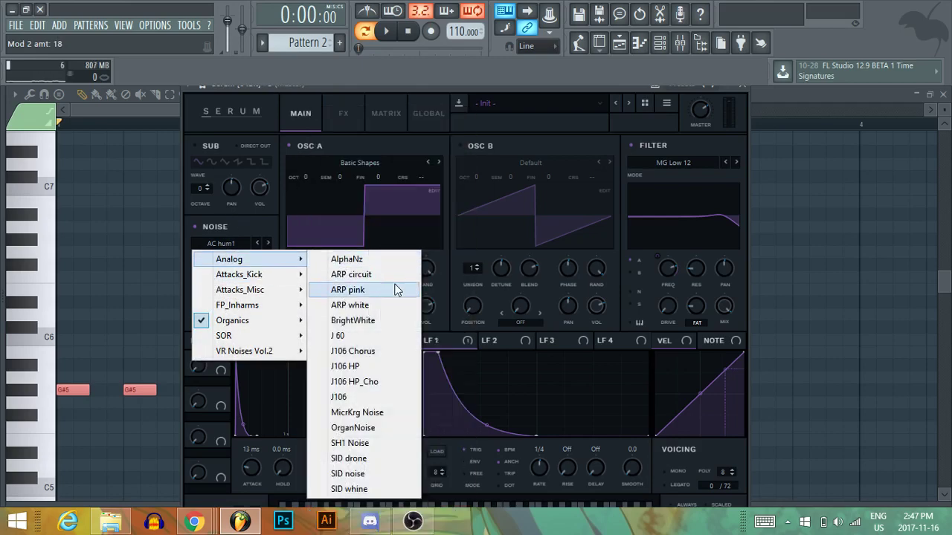
{"action": "left_click", "coordinate": [378, 321]}
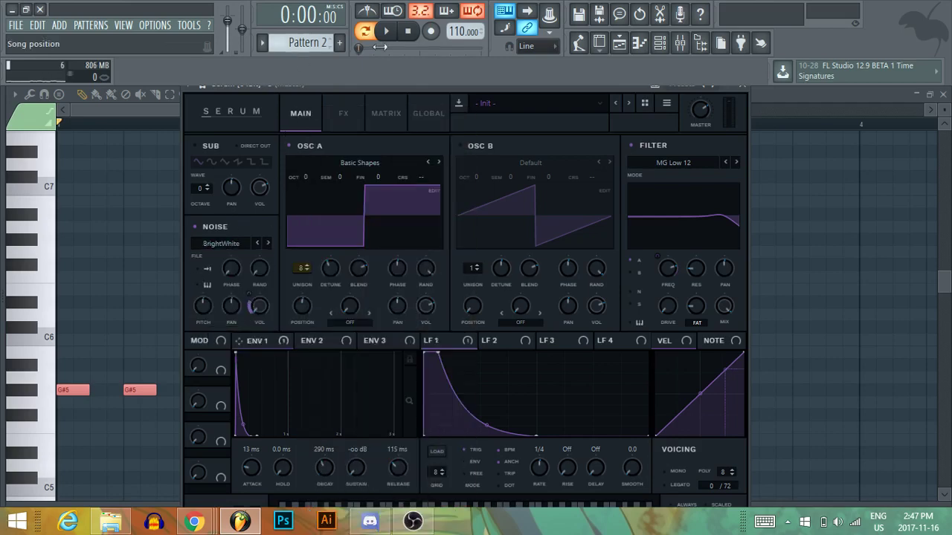
{"action": "left_click", "coordinate": [386, 32]}
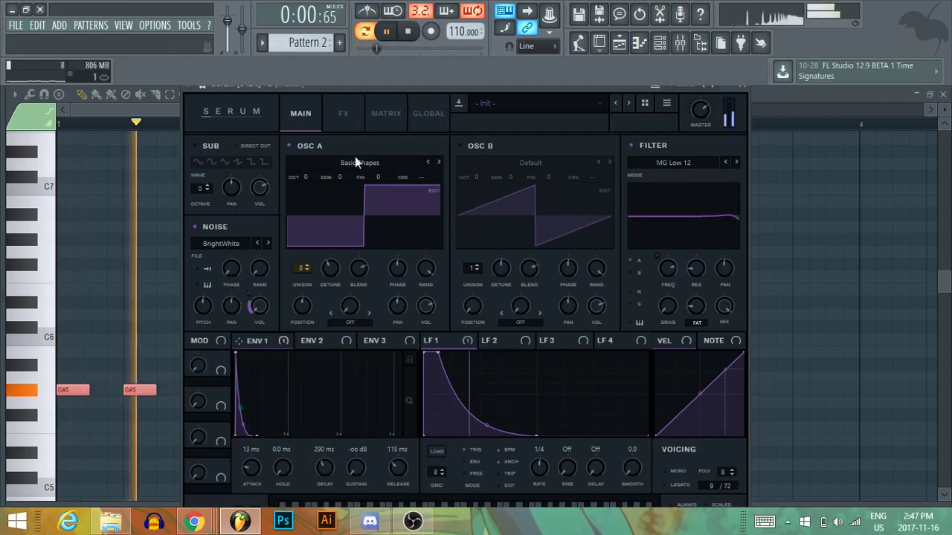
Remove the Env 1 modulation from the noise level, switch the noise oscillator off, and stop playback.
{"action": "mouse_move", "coordinate": [274, 290]}
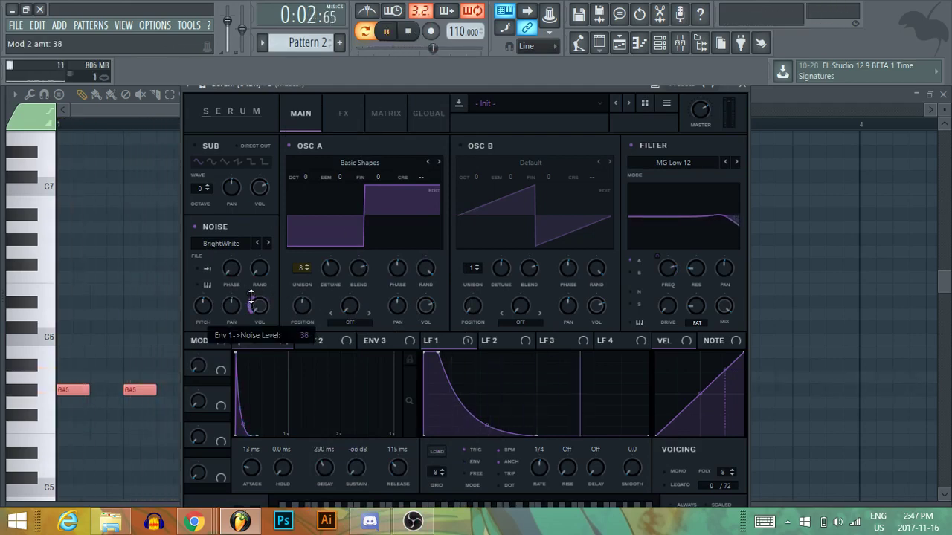
{"action": "right_click", "coordinate": [259, 303]}
{"action": "left_click", "coordinate": [308, 351]}
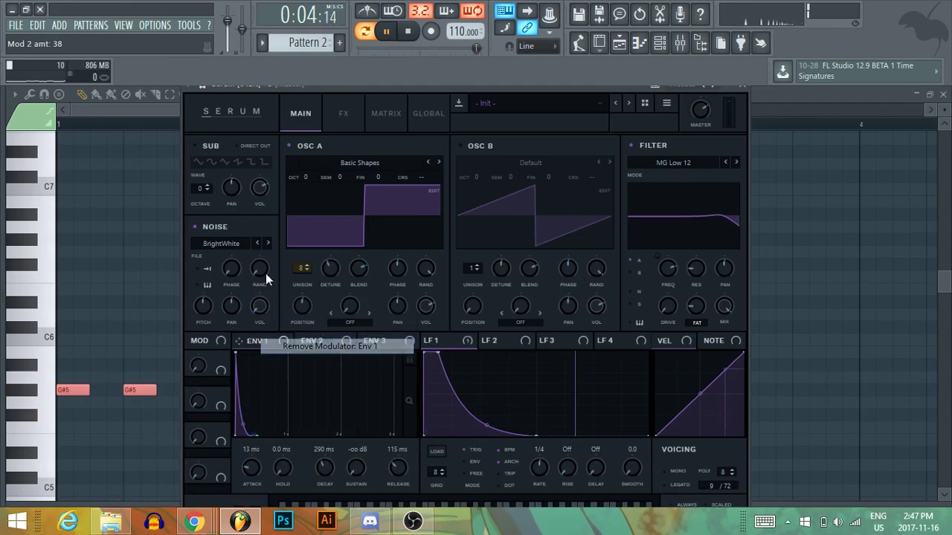
{"action": "left_click", "coordinate": [215, 227]}
{"action": "left_click", "coordinate": [416, 32]}
Enable the Tube distortion effect, raise its drive, and audition the pattern.
{"action": "left_click", "coordinate": [344, 117]}
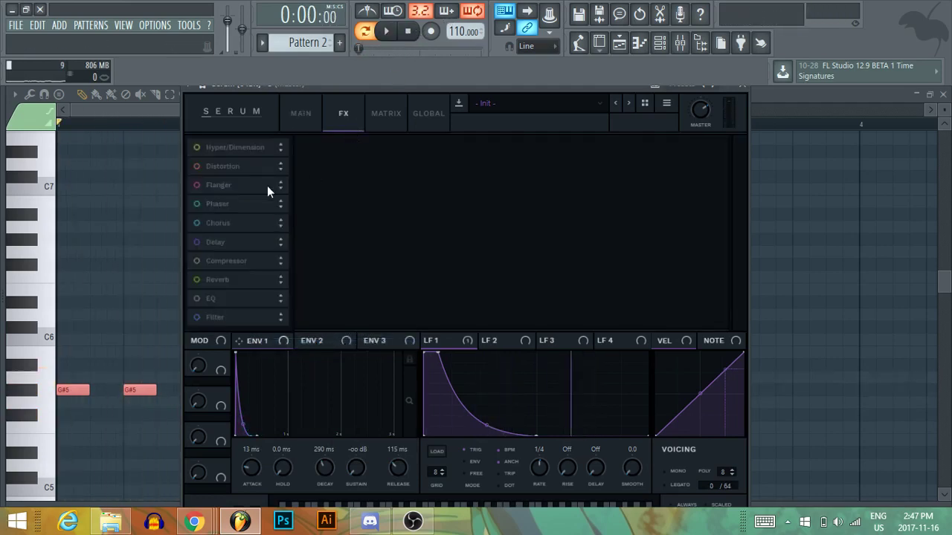
{"action": "left_click", "coordinate": [197, 168]}
{"action": "left_click_drag", "start_coordinate": [608, 152], "coordinate": [670, 137]}
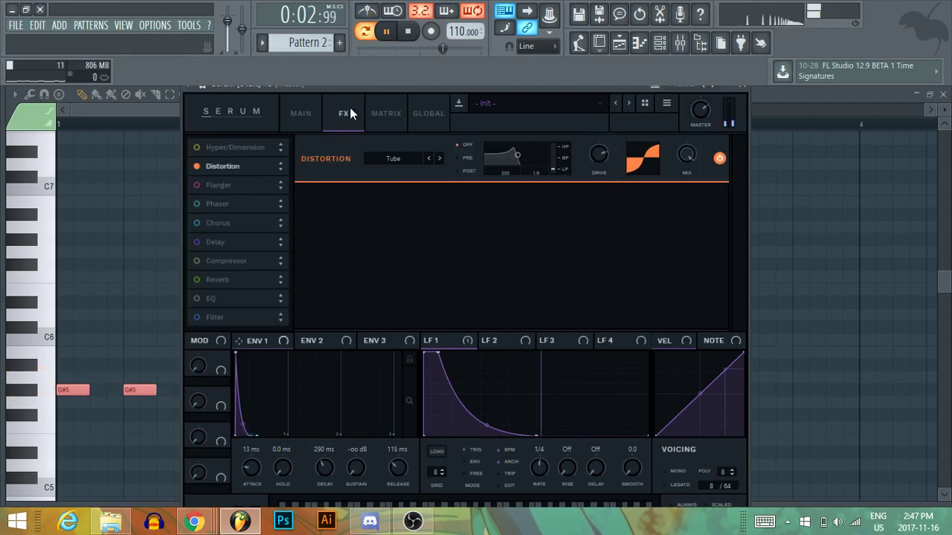
{"action": "key", "text": "space"}
Enable the Hall reverb directly after the distortion, set its size to 14%, and audition the pattern.
{"action": "left_click", "coordinate": [196, 283]}
{"action": "left_click_drag", "start_coordinate": [195, 283], "coordinate": [261, 152]}
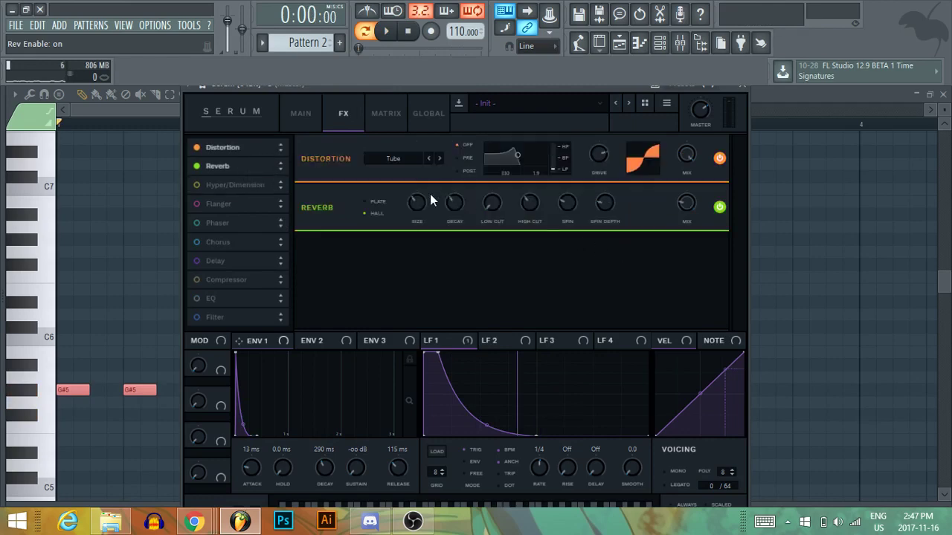
{"action": "left_click_drag", "start_coordinate": [418, 202], "coordinate": [402, 210]}
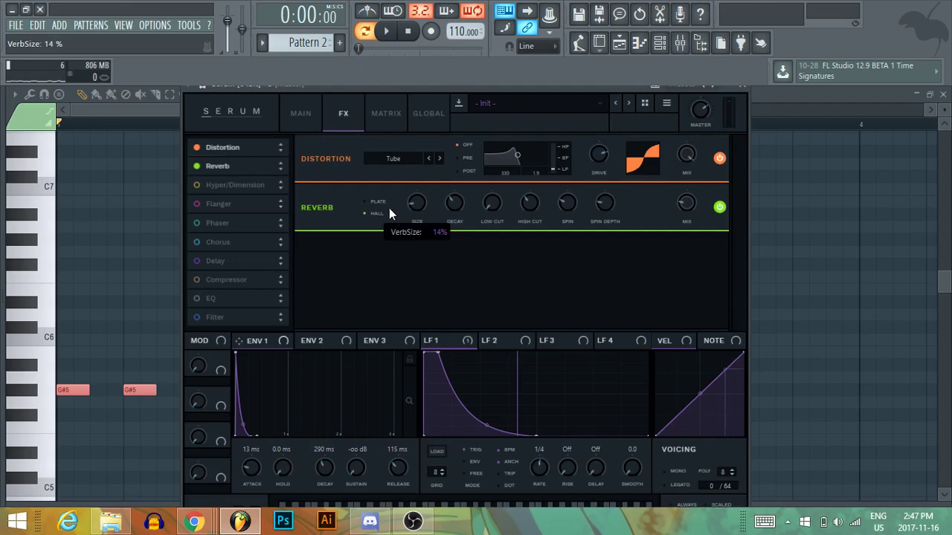
{"action": "left_click_drag", "start_coordinate": [390, 213], "coordinate": [390, 213]}
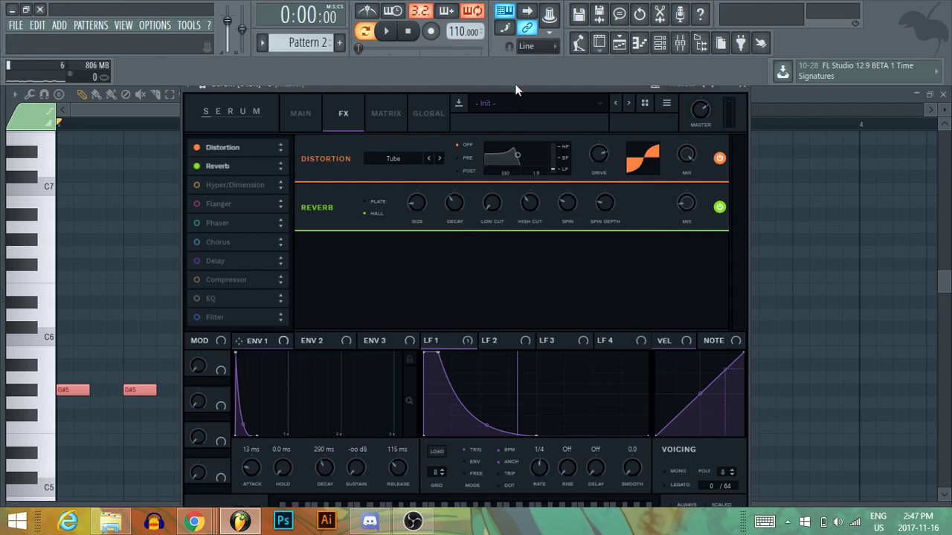
{"action": "key", "text": "space"}
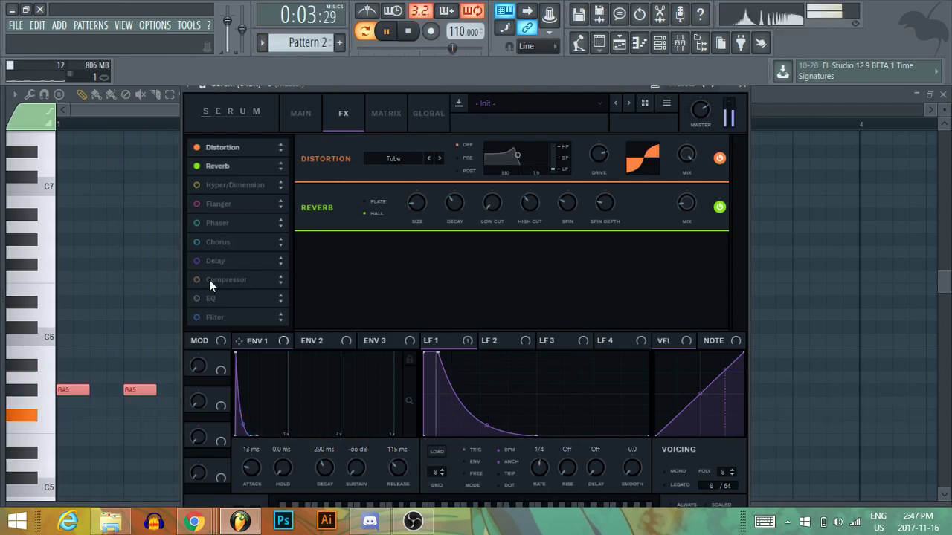
{"action": "key", "text": "space"}
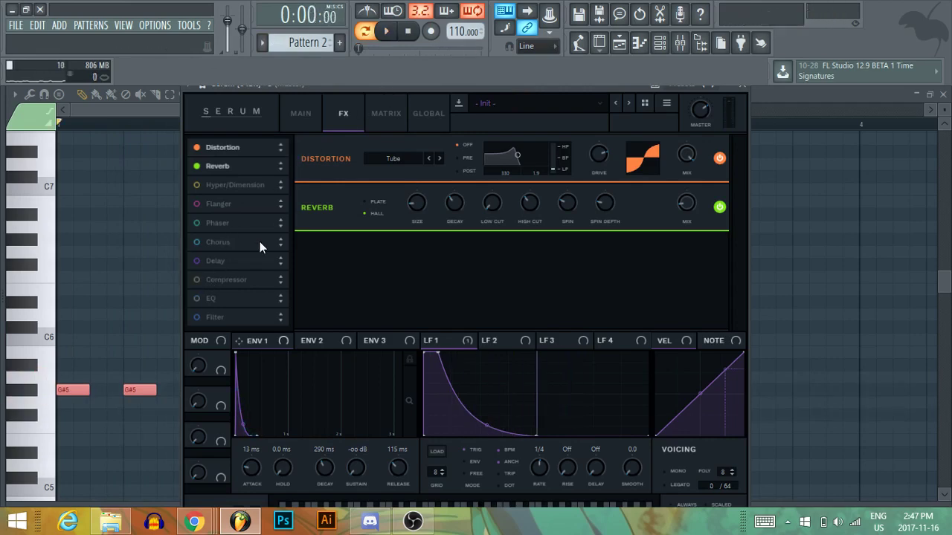
Enable the compressor after the reverb with Multiband on, set its gain to 3.5 dB, and audition it.
{"action": "left_click", "coordinate": [194, 283]}
{"action": "left_click_drag", "start_coordinate": [216, 287], "coordinate": [356, 193]}
{"action": "left_click", "coordinate": [571, 272]}
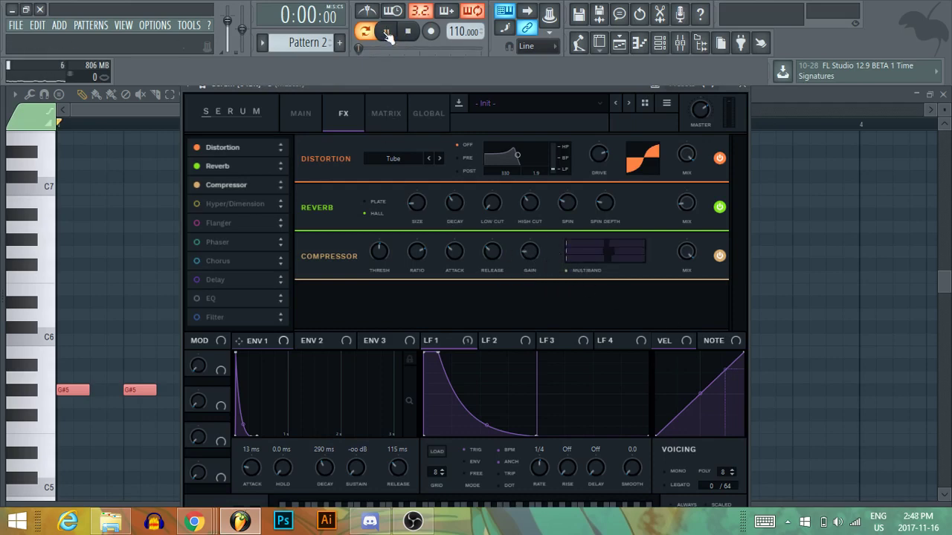
{"action": "left_click", "coordinate": [386, 31]}
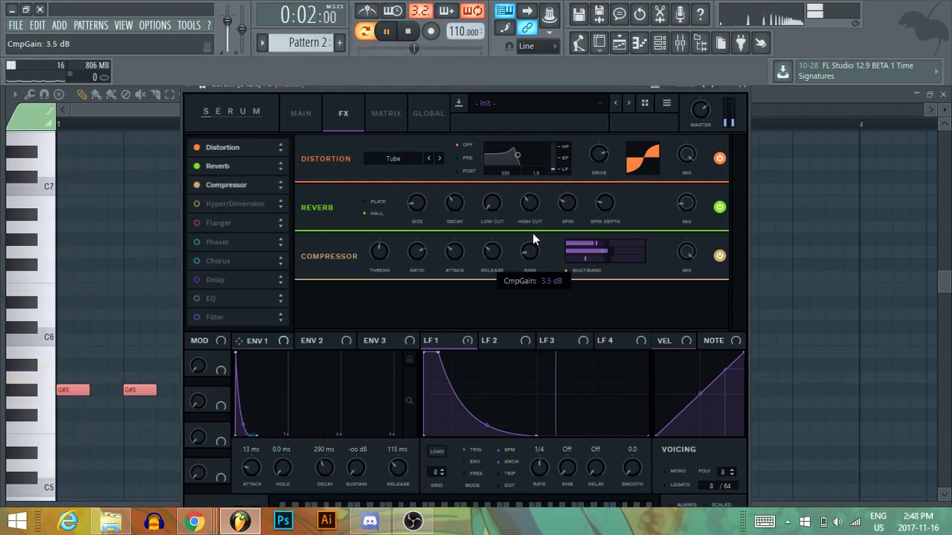
Raise Env 1's attack to 56 ms and audition the softened pluck.
{"action": "left_click", "coordinate": [299, 113]}
{"action": "scroll", "coordinate": [253, 466], "scroll_direction": "up", "scroll_amount": 3}
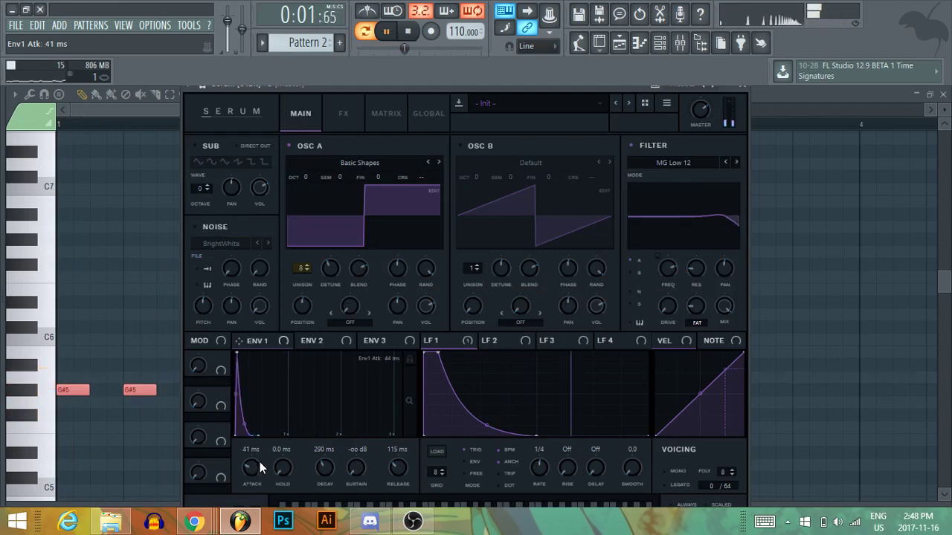
{"action": "scroll", "coordinate": [259, 466], "scroll_direction": "up", "scroll_amount": 1}
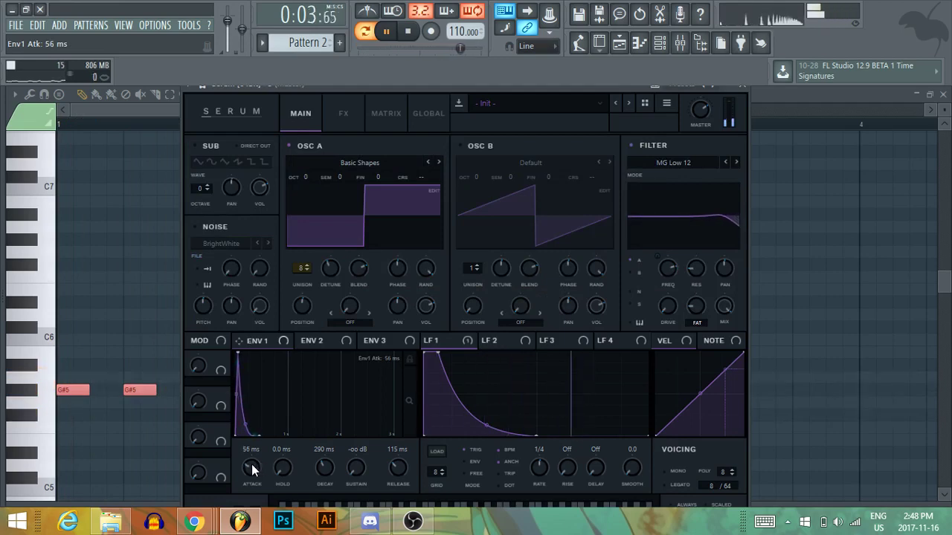
{"action": "key", "text": "space"}
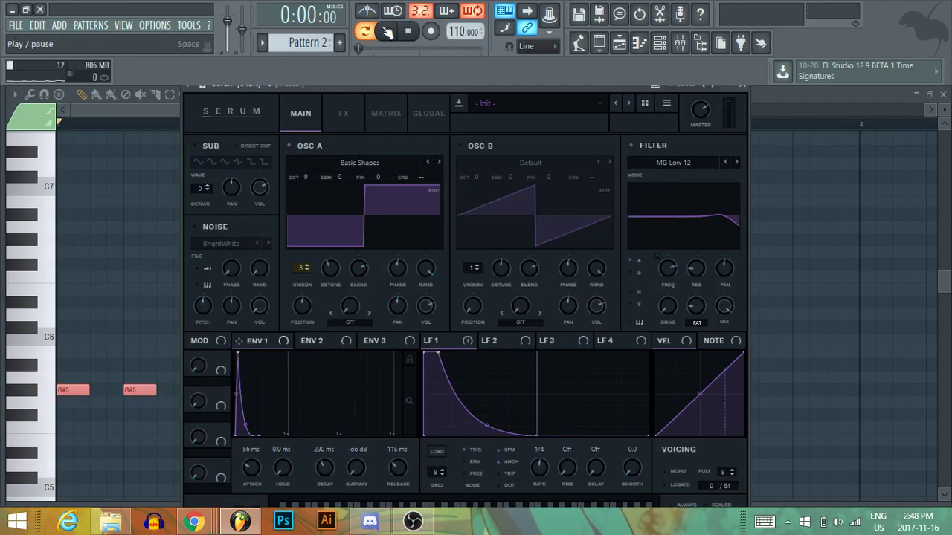
{"action": "left_click", "coordinate": [400, 29]}
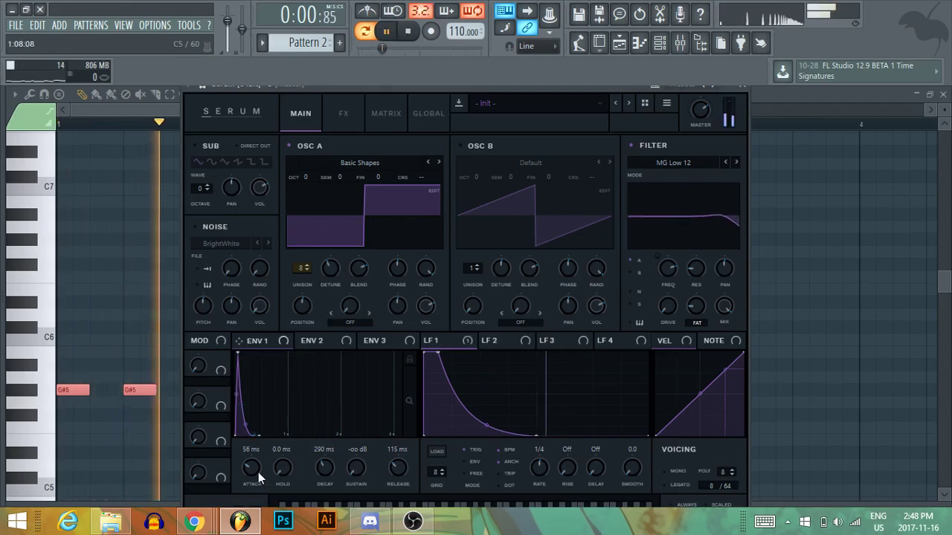
Set Env 1's attack to 52 ms while the pattern plays, and compare the sound with the original track.
{"action": "mouse_move", "coordinate": [255, 478]}
{"action": "left_mouse_down"}
{"action": "mouse_move", "coordinate": [251, 471]}
{"action": "mouse_move", "coordinate": [251, 484]}
{"action": "left_mouse_up"}
{"action": "left_click", "coordinate": [334, 108]}
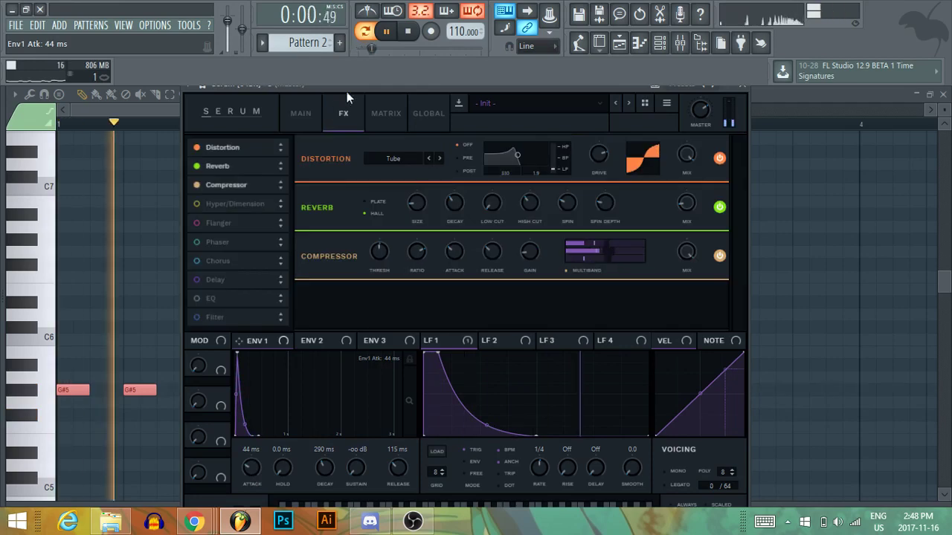
{"action": "scroll", "coordinate": [253, 469], "scroll_direction": "up", "scroll_amount": 3}
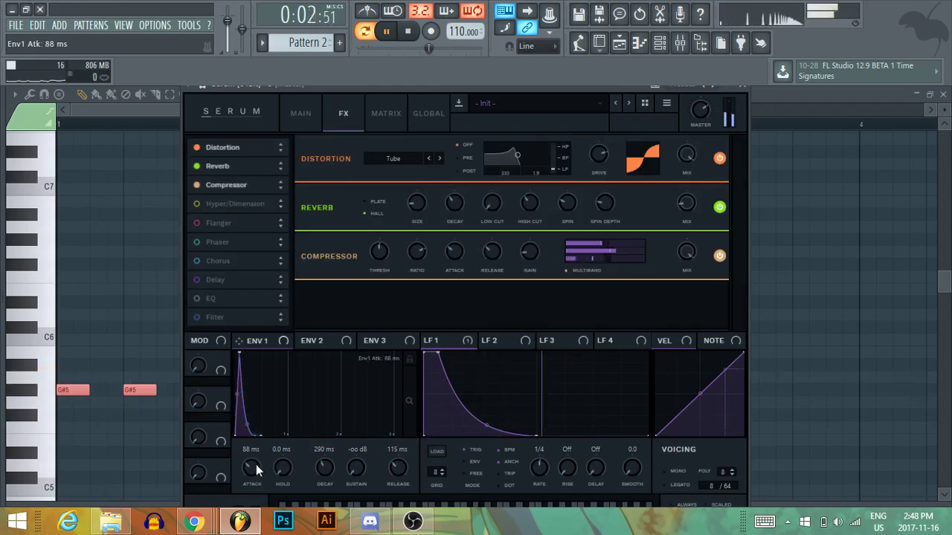
{"action": "scroll", "coordinate": [252, 468], "scroll_direction": "down", "scroll_amount": 3}
{"action": "left_click", "coordinate": [364, 30]}
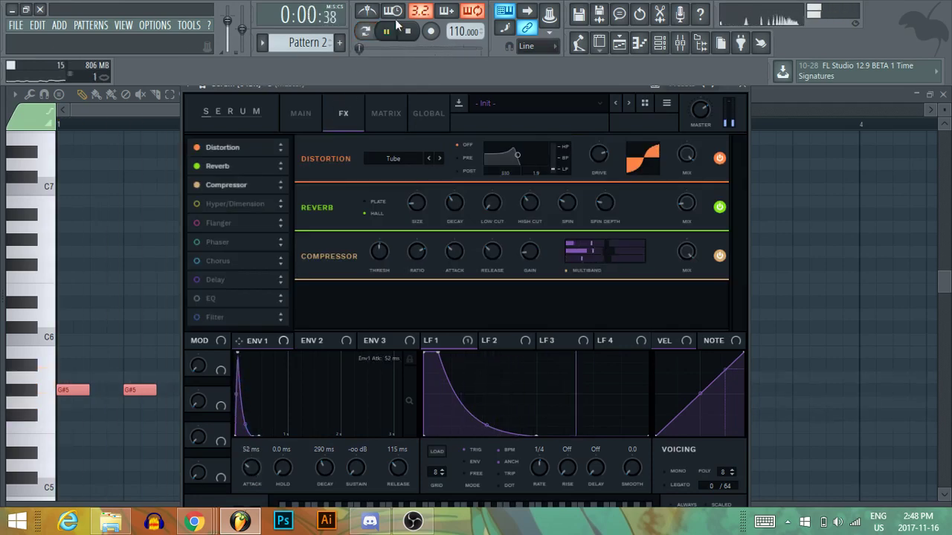
{"action": "left_click", "coordinate": [392, 30]}
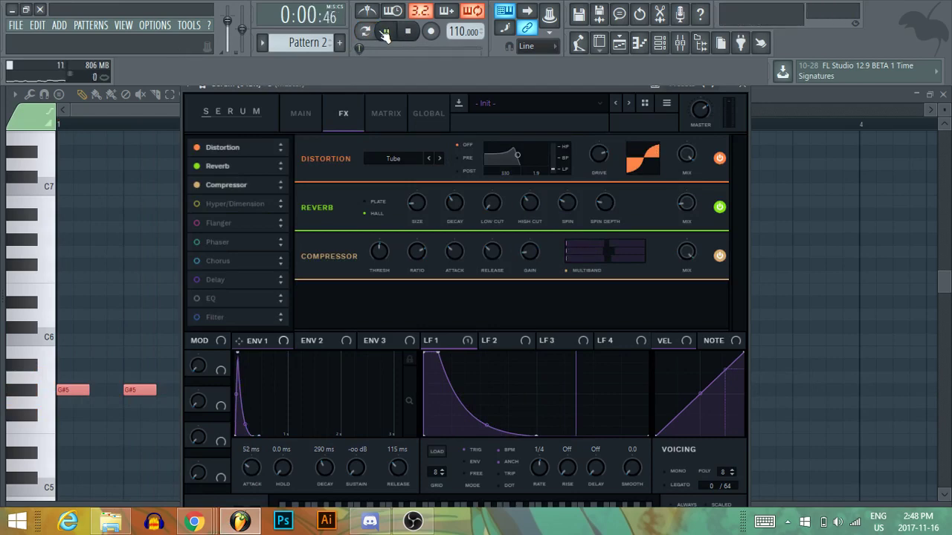
Detach the Serum window, turn on Always portamento, and adjust the portamento time while the pattern plays.
{"action": "left_click", "coordinate": [187, 87]}
{"action": "left_click", "coordinate": [228, 366]}
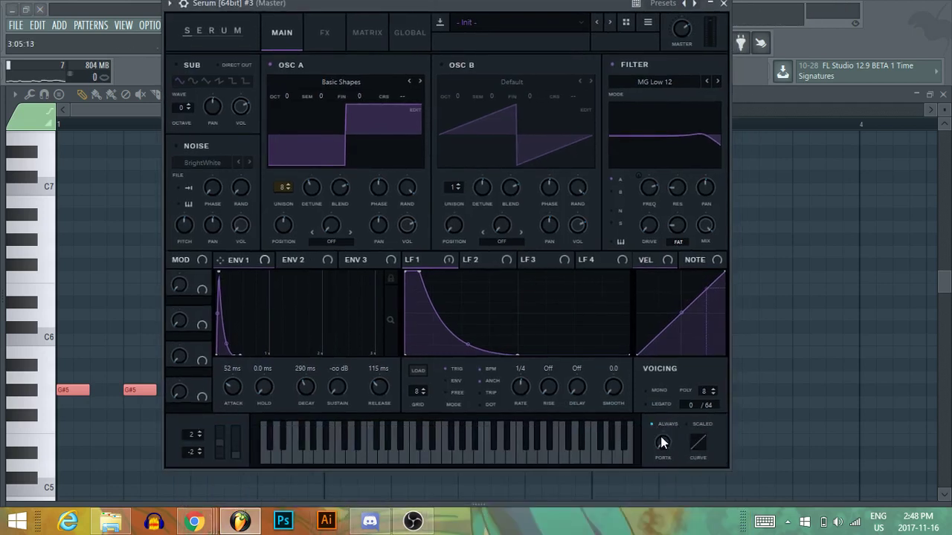
{"action": "mouse_move", "coordinate": [662, 443]}
{"action": "left_click_drag", "start_coordinate": [667, 427], "coordinate": [737, 428]}
{"action": "left_click_drag", "start_coordinate": [403, 3], "coordinate": [450, 85]}
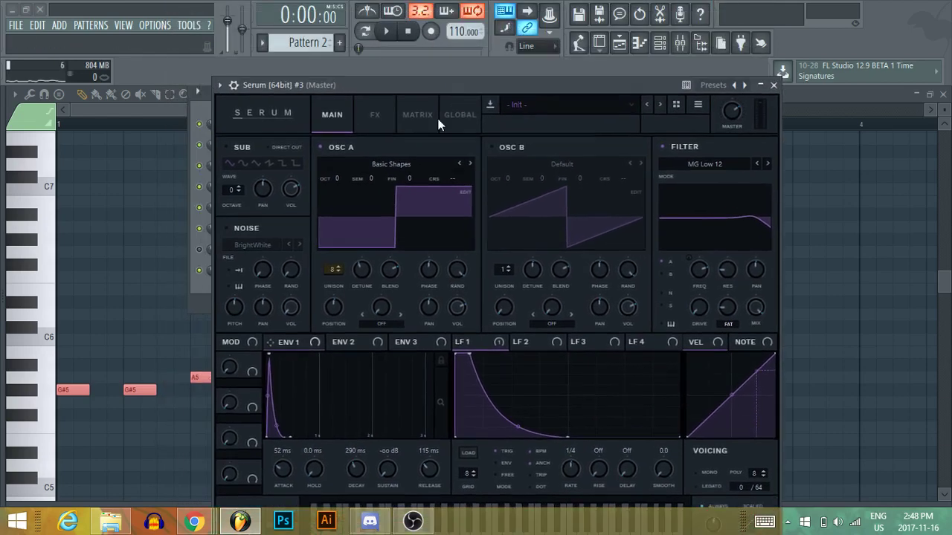
{"action": "left_click", "coordinate": [390, 32]}
{"action": "left_click_drag", "start_coordinate": [402, 85], "coordinate": [368, 0]}
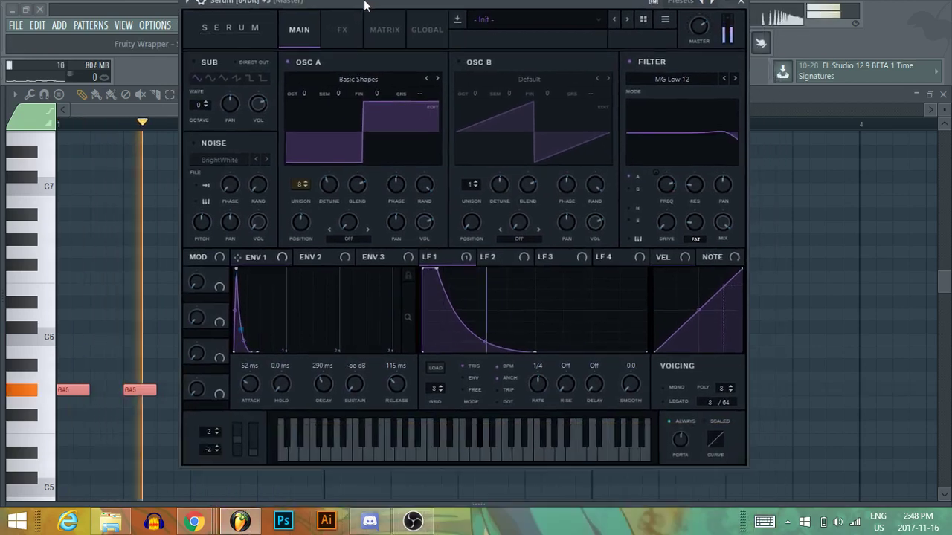
{"action": "mouse_move", "coordinate": [680, 443]}
{"action": "left_mouse_down"}
{"action": "mouse_move", "coordinate": [687, 453]}
{"action": "mouse_move", "coordinate": [673, 449]}
{"action": "left_mouse_up"}
Turn off the Detached option for the Serum plugin window.
{"action": "left_click_drag", "start_coordinate": [335, 3], "coordinate": [345, 29]}
{"action": "left_click", "coordinate": [196, 25]}
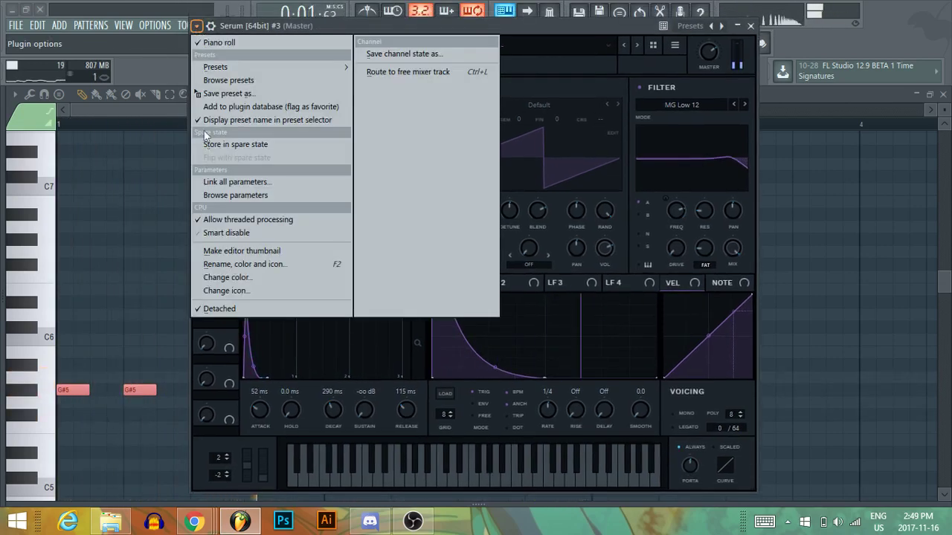
{"action": "left_click", "coordinate": [417, 26]}
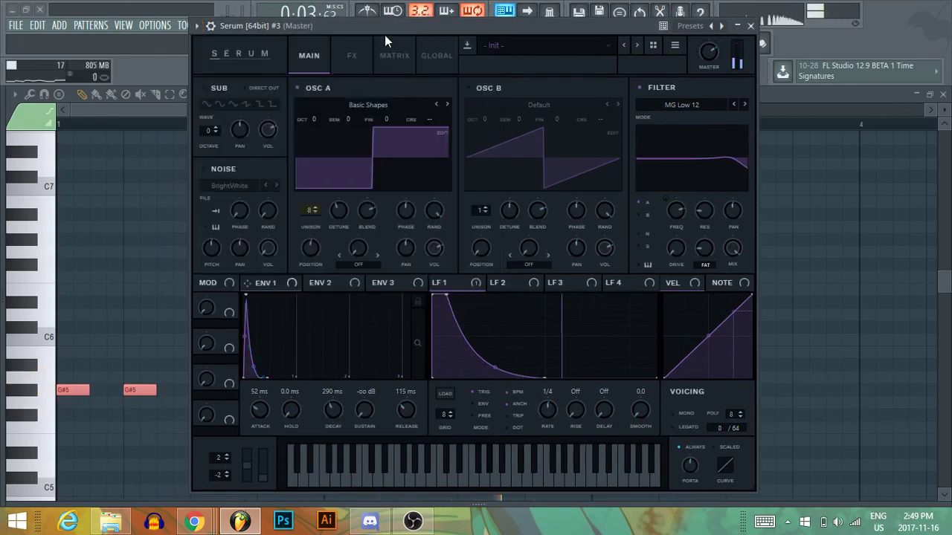
{"action": "left_click", "coordinate": [198, 27]}
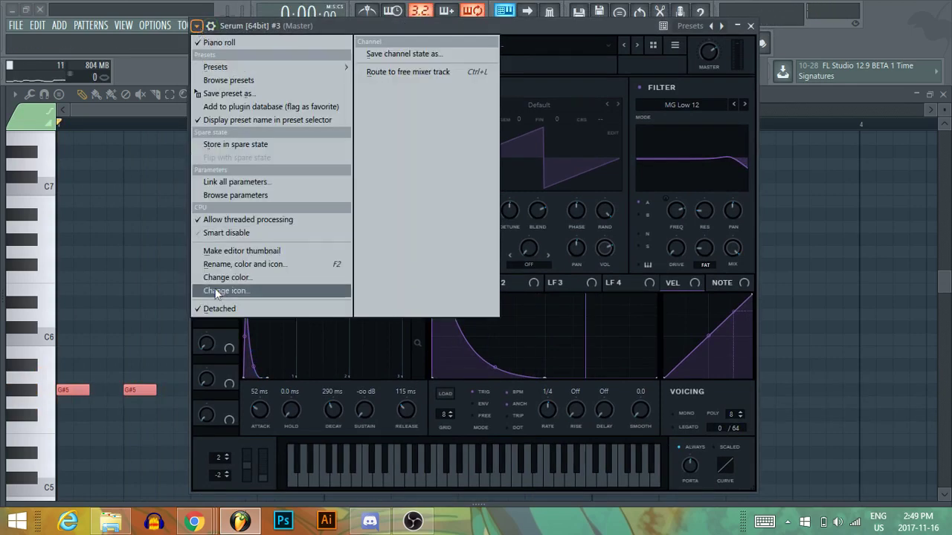
{"action": "left_click", "coordinate": [246, 308]}
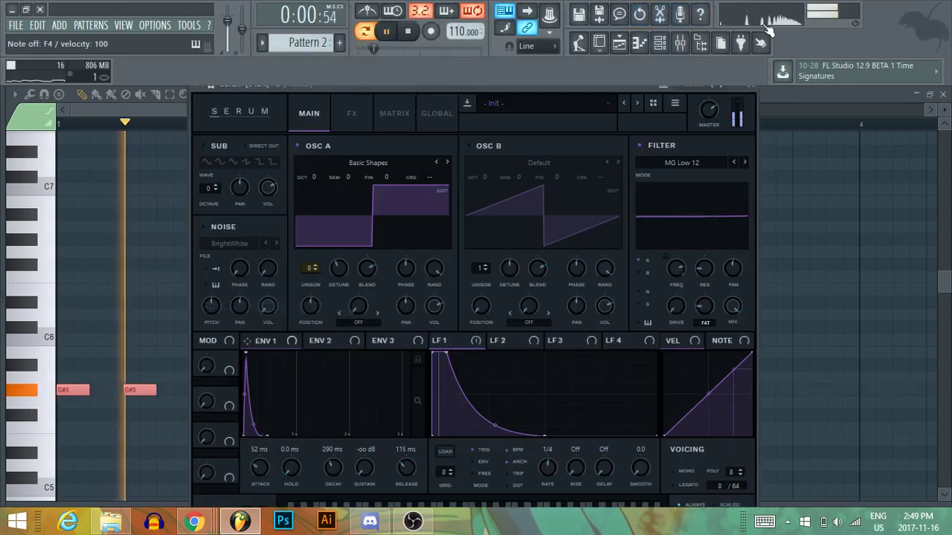
Play Pattern 2 and switch to song playback to compare the pluck with the original track.
{"action": "key", "text": "space"}
{"action": "key", "text": "space"}
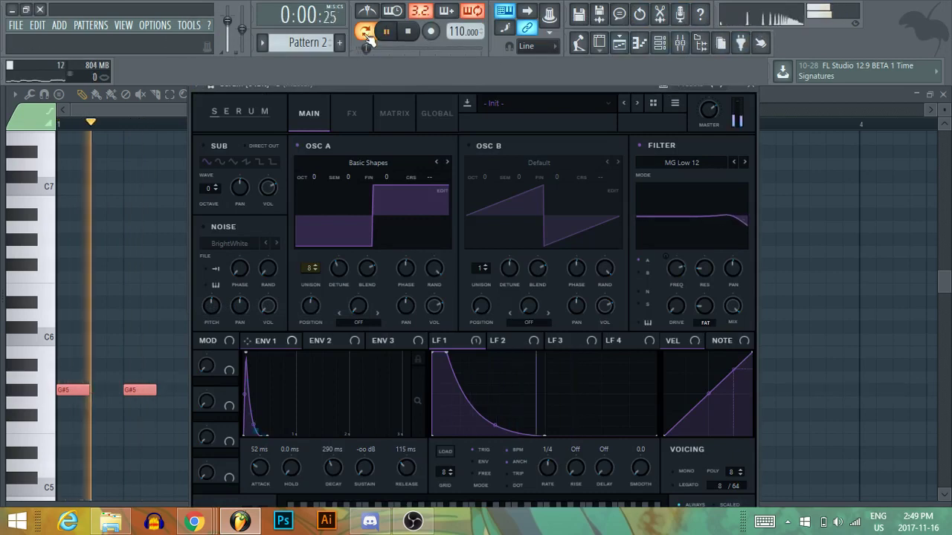
{"action": "left_click", "coordinate": [367, 35]}
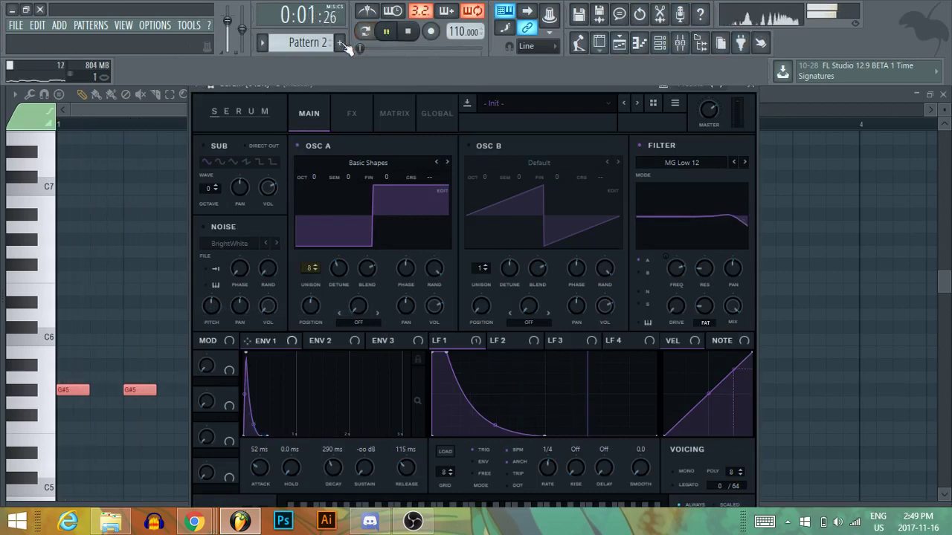
Route the Serum channel to a free mixer track and load Fruity Parametric EQ 2 in its first effect slot.
{"action": "key", "text": "l"}
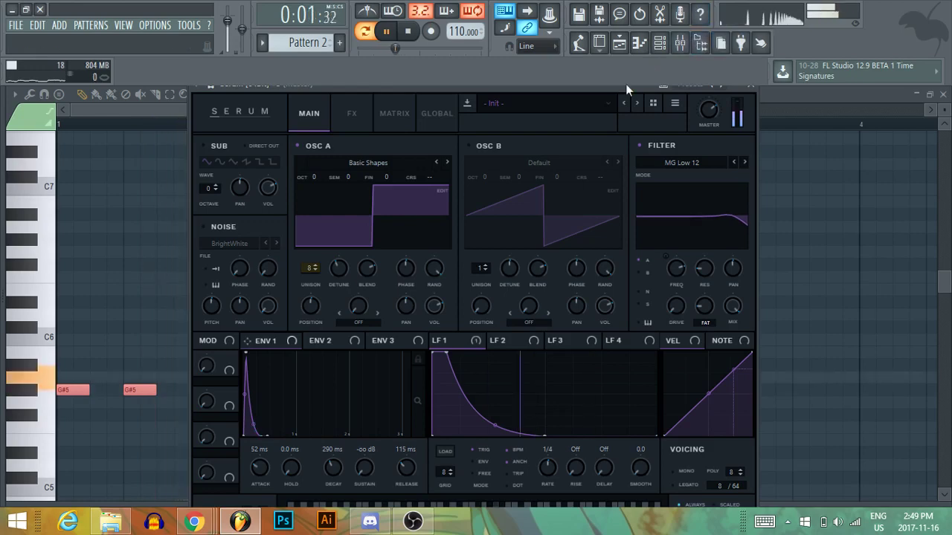
{"action": "key", "text": "space"}
{"action": "key", "text": "F9"}
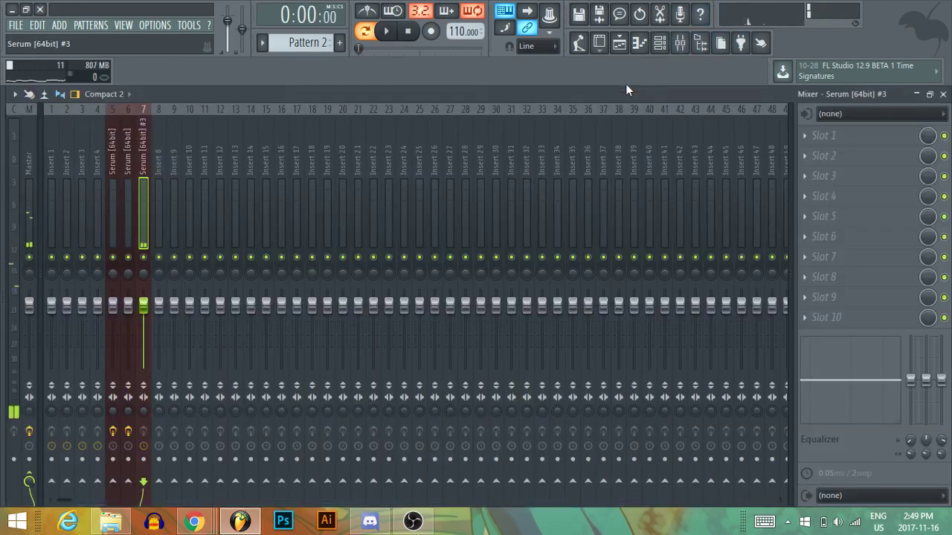
{"action": "left_click", "coordinate": [850, 141]}
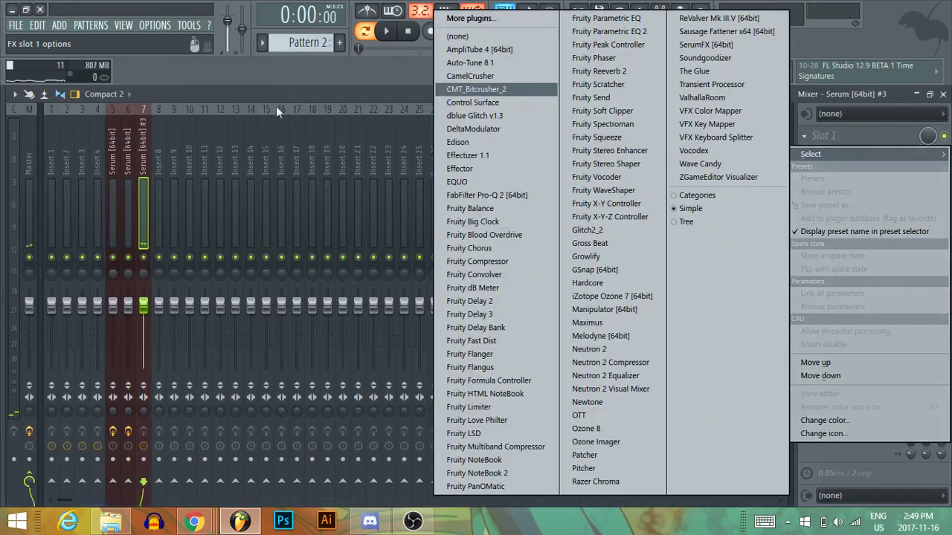
{"action": "left_click", "coordinate": [621, 31]}
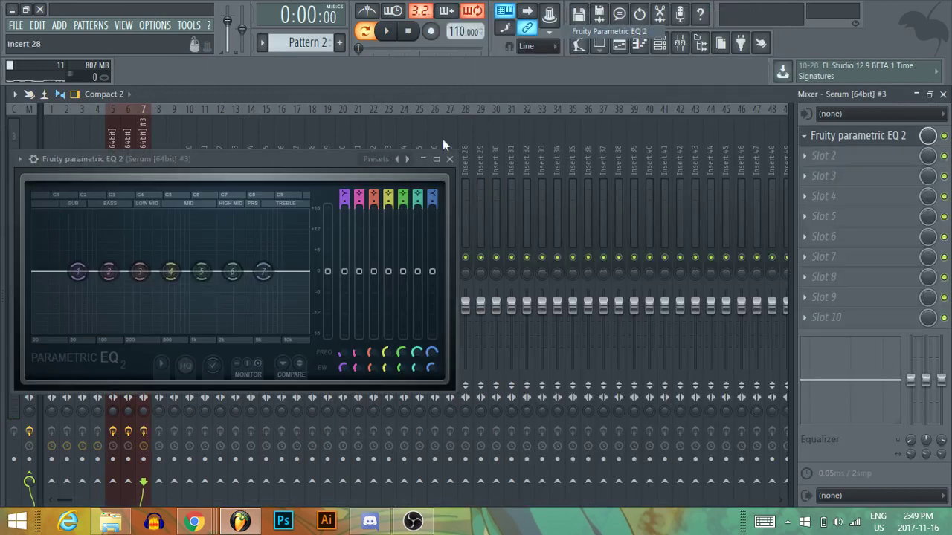
Boost EQ band 3 by about 6 dB, slightly lower bands 6 and 7, and raise band 2 while auditioning the pattern.
{"action": "left_click_drag", "start_coordinate": [139, 271], "coordinate": [147, 249]}
{"action": "key", "text": "space"}
{"action": "left_click_drag", "start_coordinate": [245, 163], "coordinate": [283, 153]}
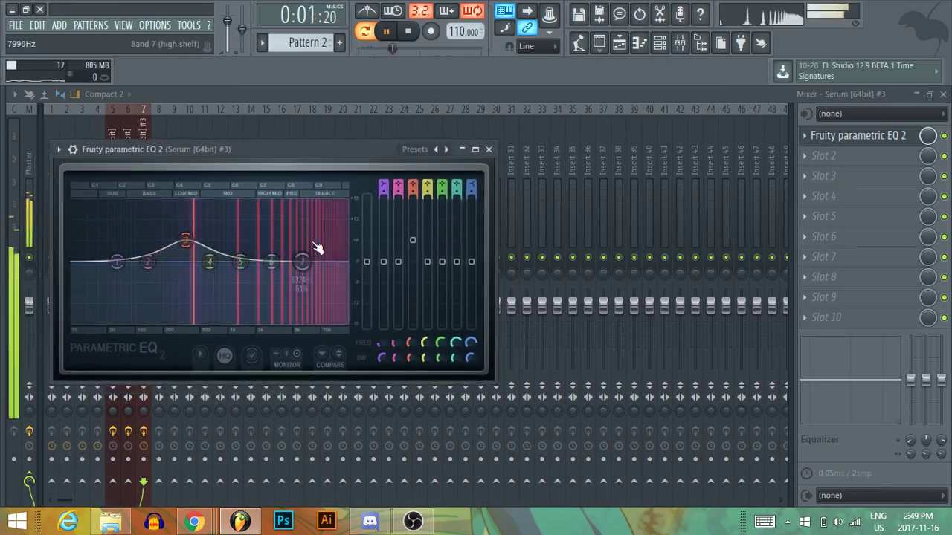
{"action": "mouse_move", "coordinate": [301, 262]}
{"action": "left_mouse_down"}
{"action": "mouse_move", "coordinate": [266, 264]}
{"action": "mouse_move", "coordinate": [298, 263]}
{"action": "left_mouse_up"}
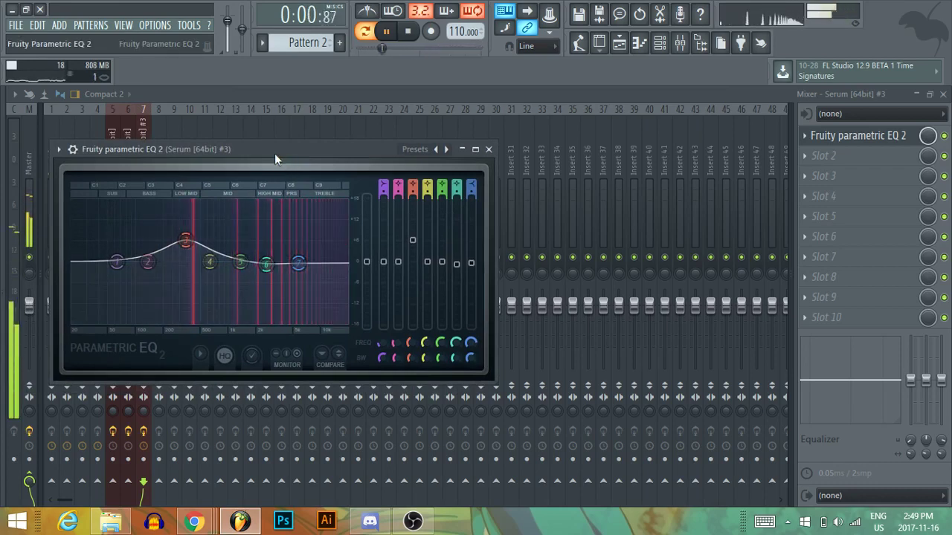
{"action": "left_click_drag", "start_coordinate": [147, 261], "coordinate": [143, 253]}
{"action": "key", "text": "space"}
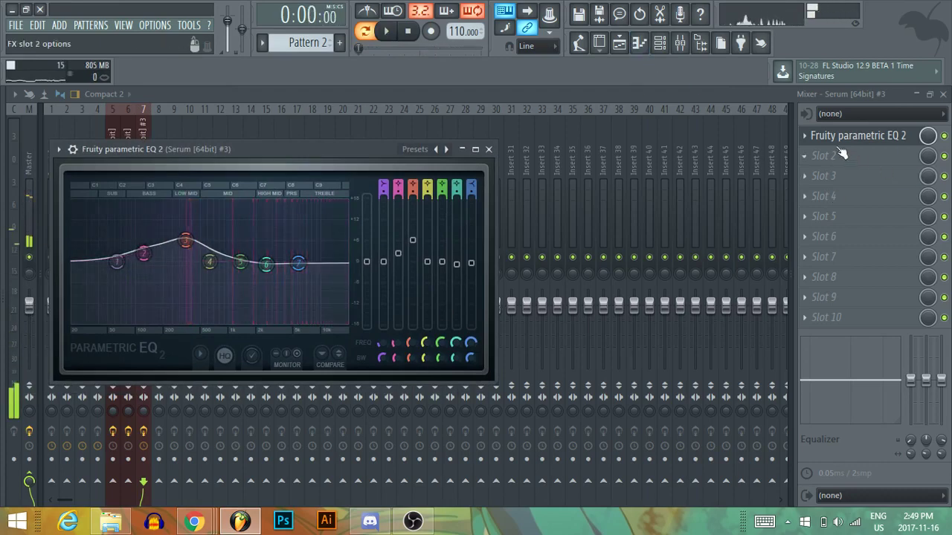
Load OTT in the second effect slot and set its depth to 20% while auditioning the pattern.
{"action": "left_click", "coordinate": [841, 153]}
{"action": "left_click", "coordinate": [644, 424]}
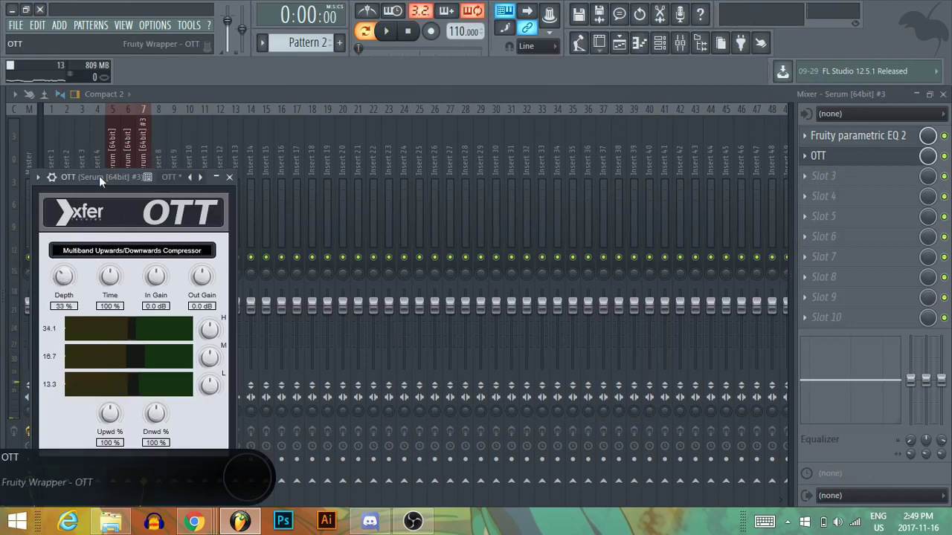
{"action": "left_click_drag", "start_coordinate": [99, 176], "coordinate": [162, 152]}
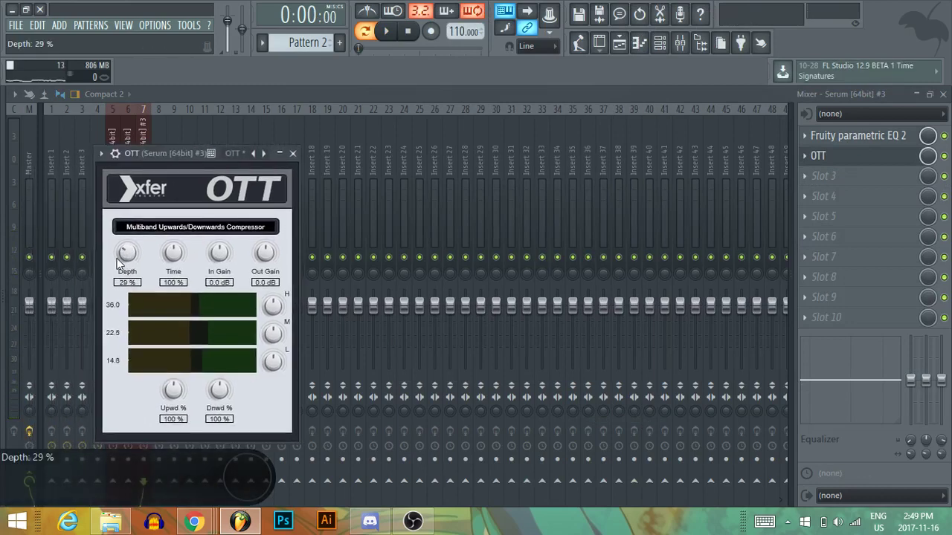
{"action": "key", "text": "space"}
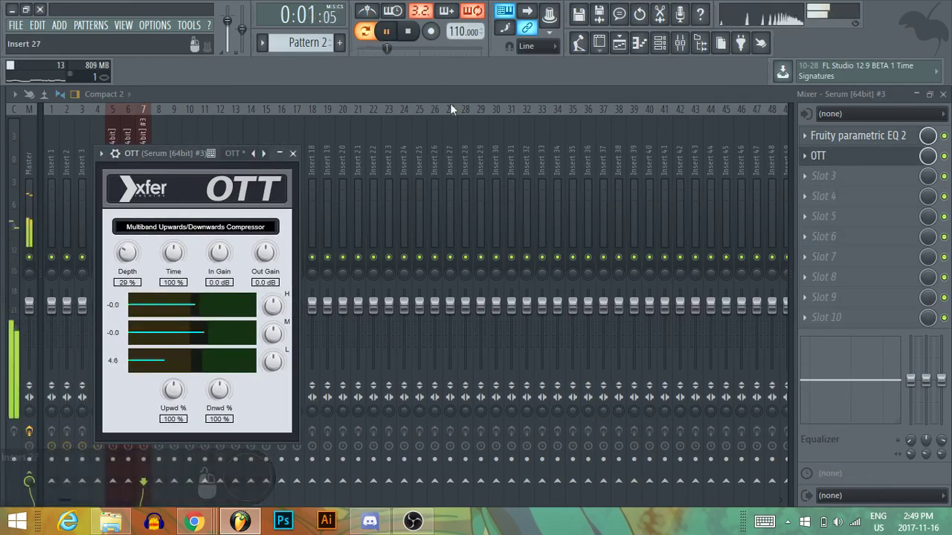
{"action": "left_click_drag", "start_coordinate": [127, 252], "coordinate": [128, 258]}
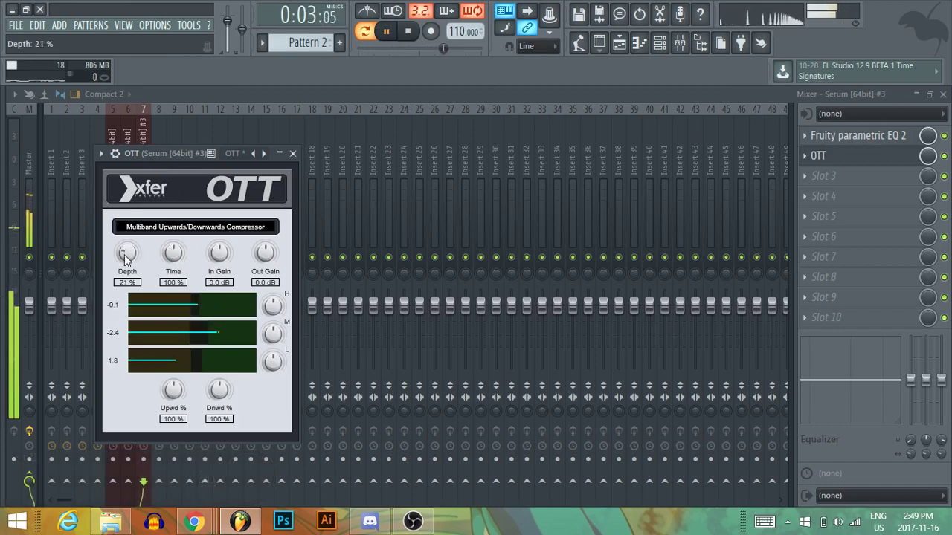
{"action": "scroll", "coordinate": [127, 258], "scroll_direction": "up", "scroll_amount": 1}
{"action": "scroll", "coordinate": [127, 257], "scroll_direction": "down", "scroll_amount": 3}
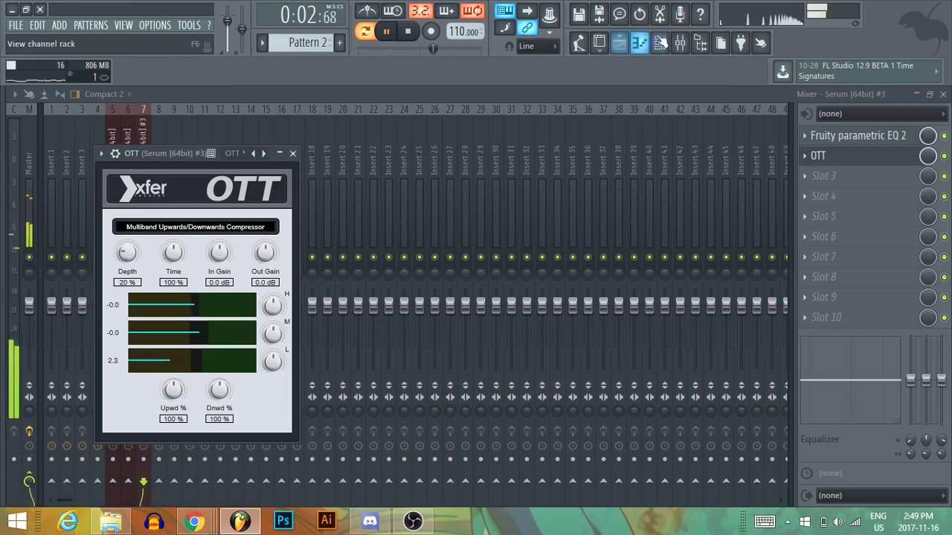
Reopen Serum from the channel rack, raise Env 1's attack to 76 ms, and audition the pattern.
{"action": "left_click", "coordinate": [659, 43]}
{"action": "left_click", "coordinate": [308, 269]}
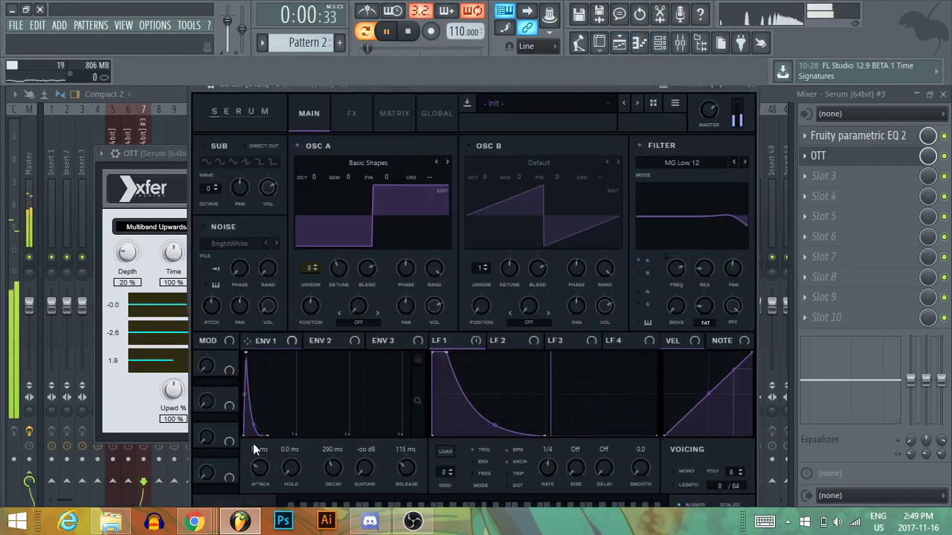
{"action": "key", "text": "space"}
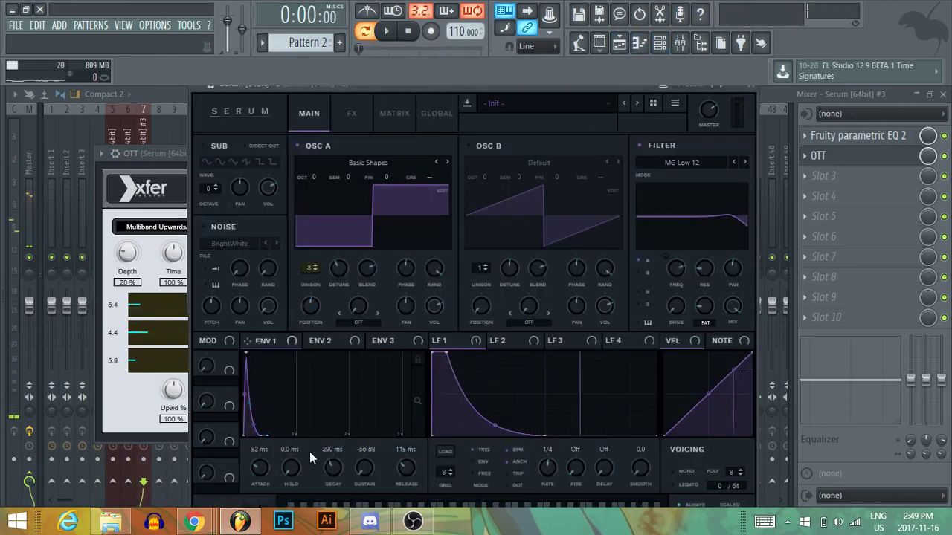
{"action": "scroll", "coordinate": [271, 464], "scroll_direction": "up", "scroll_amount": 3}
{"action": "scroll", "coordinate": [278, 463], "scroll_direction": "down", "scroll_amount": 2}
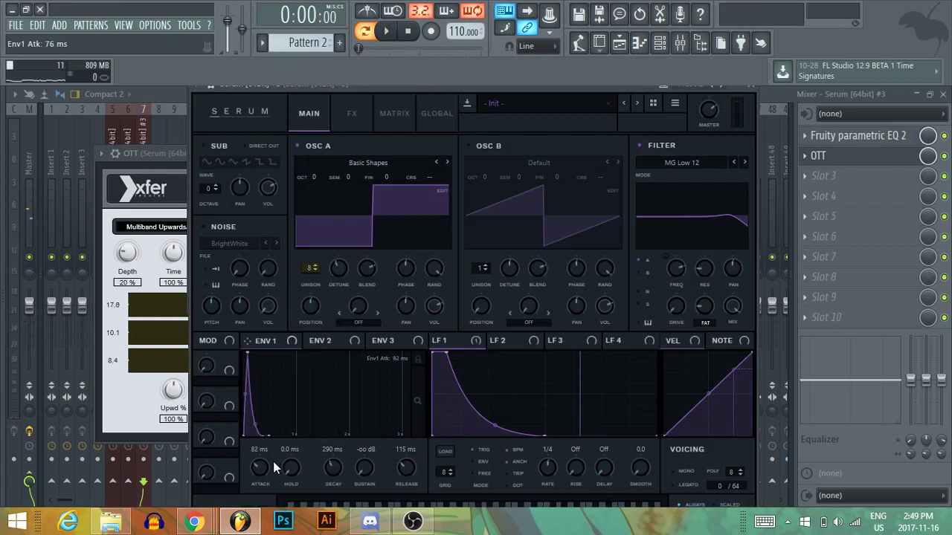
{"action": "key", "text": "space"}
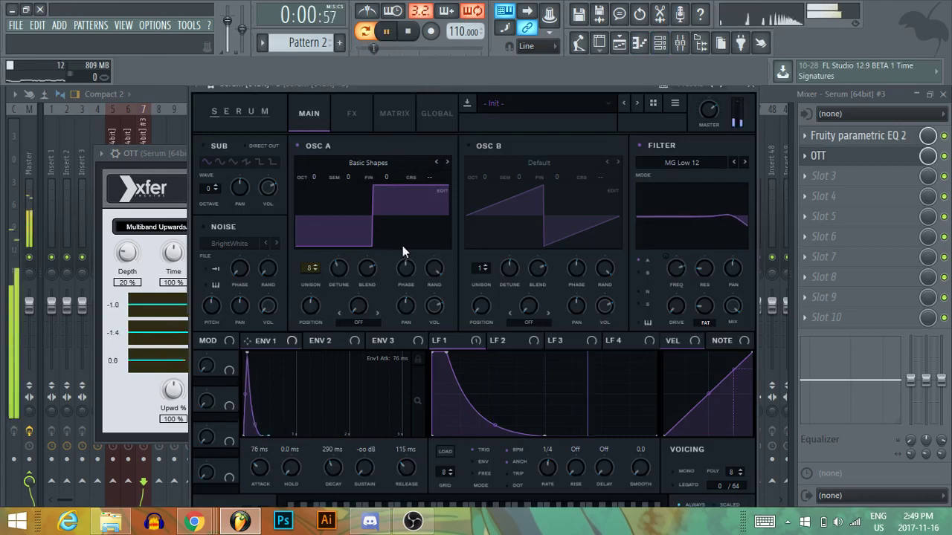
Open the playlist and play the start of the Dat tick clip in song mode as a reference.
{"action": "left_click", "coordinate": [619, 44]}
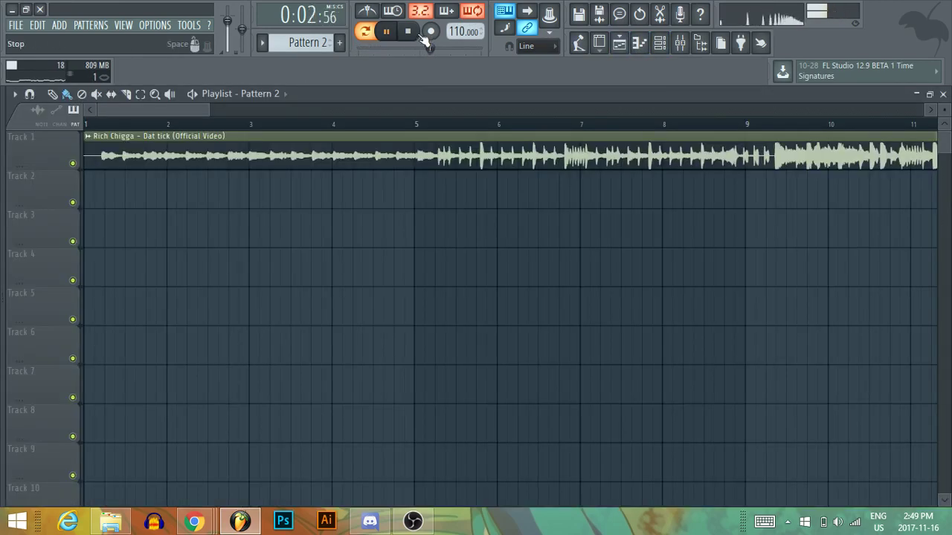
{"action": "left_click", "coordinate": [416, 34]}
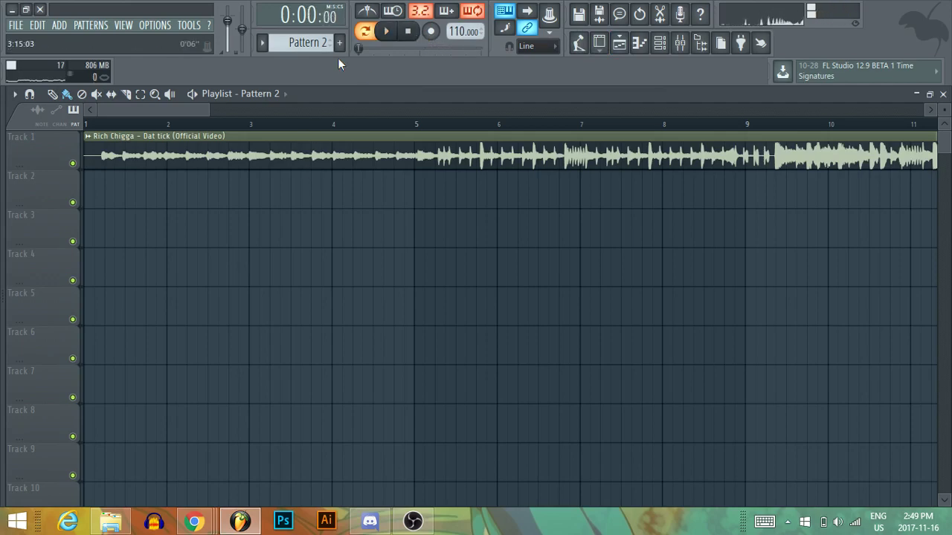
{"action": "key", "text": "space"}
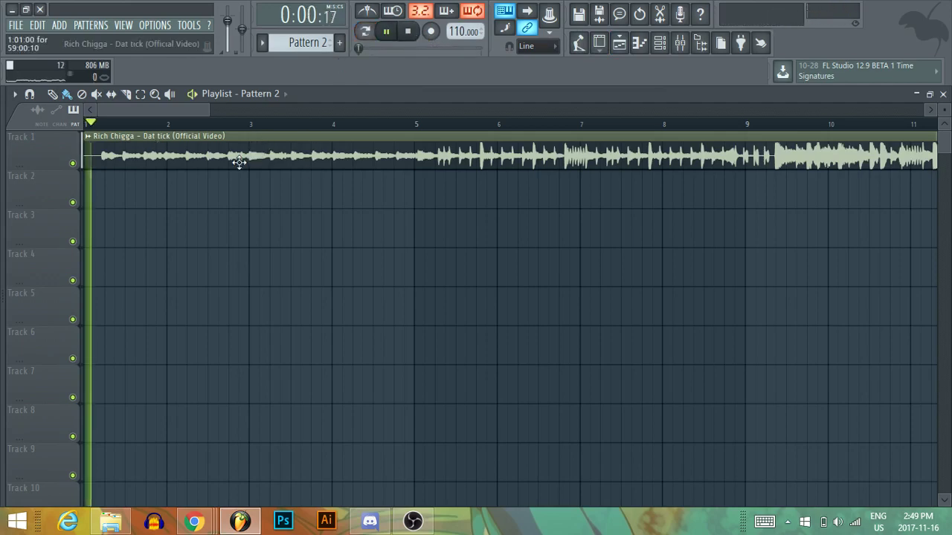
{"action": "key", "text": "space"}
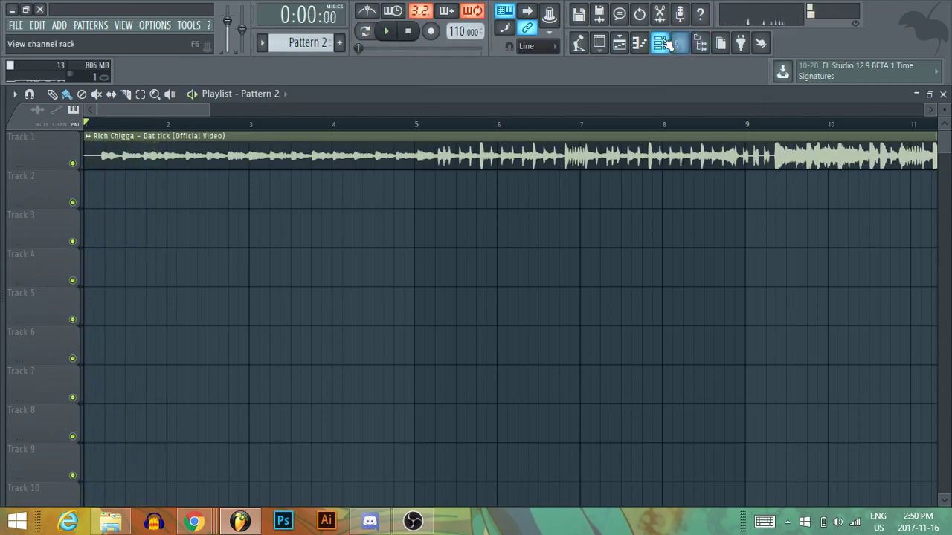
Reopen Serum, set Env 1's attack to 44 ms, and audition Pattern 2.
{"action": "left_click", "coordinate": [659, 42]}
{"action": "left_click", "coordinate": [316, 273]}
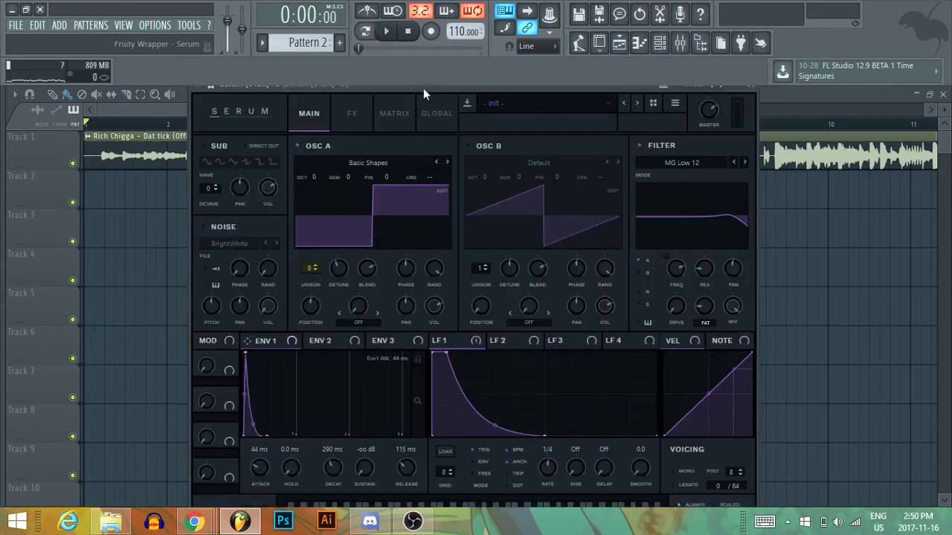
{"action": "key", "text": "space"}
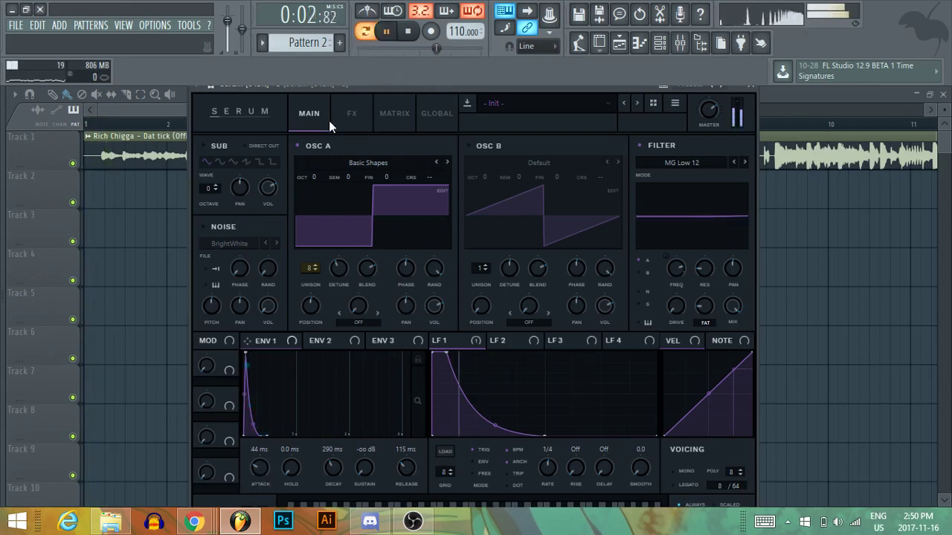
Play the start of the Dat tick clip in song mode as a reference and stop playback.
{"action": "left_click", "coordinate": [367, 37]}
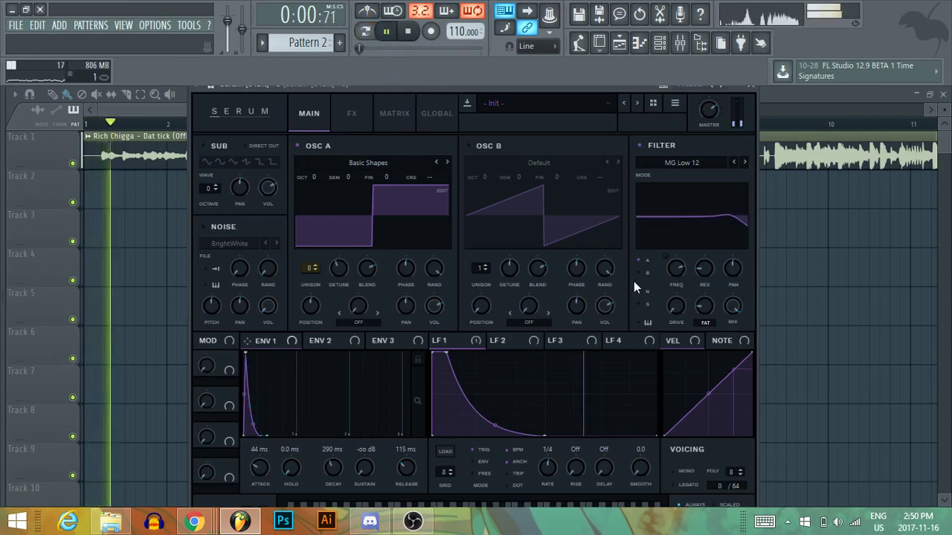
{"action": "left_click", "coordinate": [803, 94]}
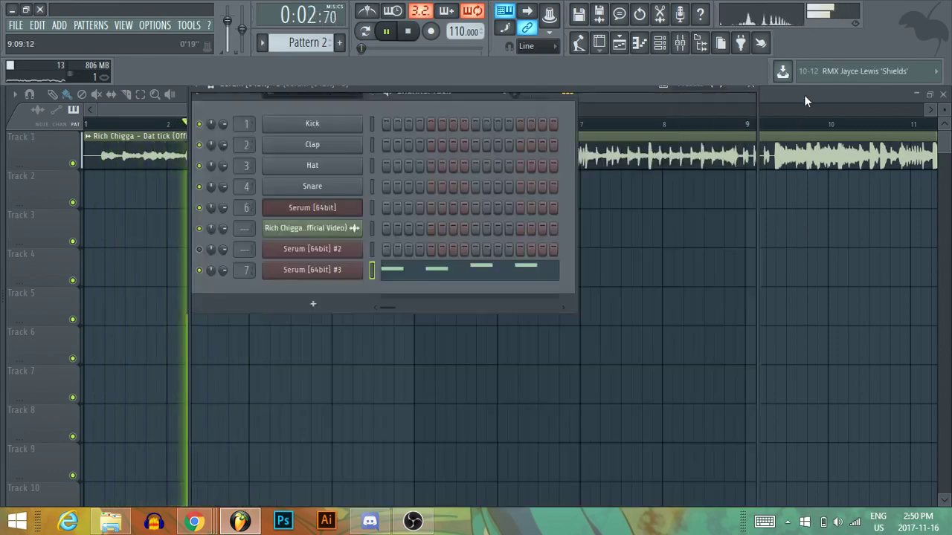
{"action": "left_click", "coordinate": [673, 46]}
{"action": "key", "text": "space"}
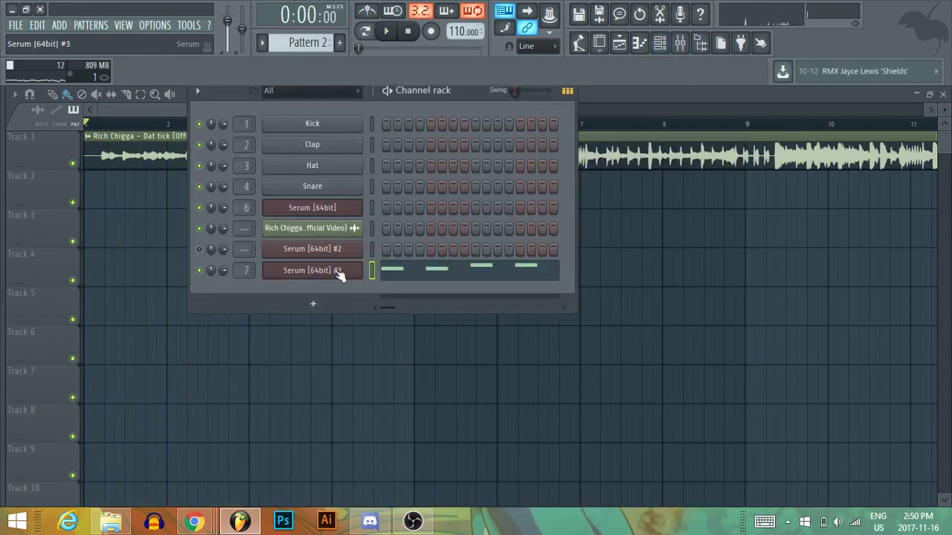
Reopen Serum #3 and temporarily detach its window to inspect the keyboard and portamento controls.
{"action": "left_click", "coordinate": [335, 272]}
{"action": "left_click", "coordinate": [211, 85]}
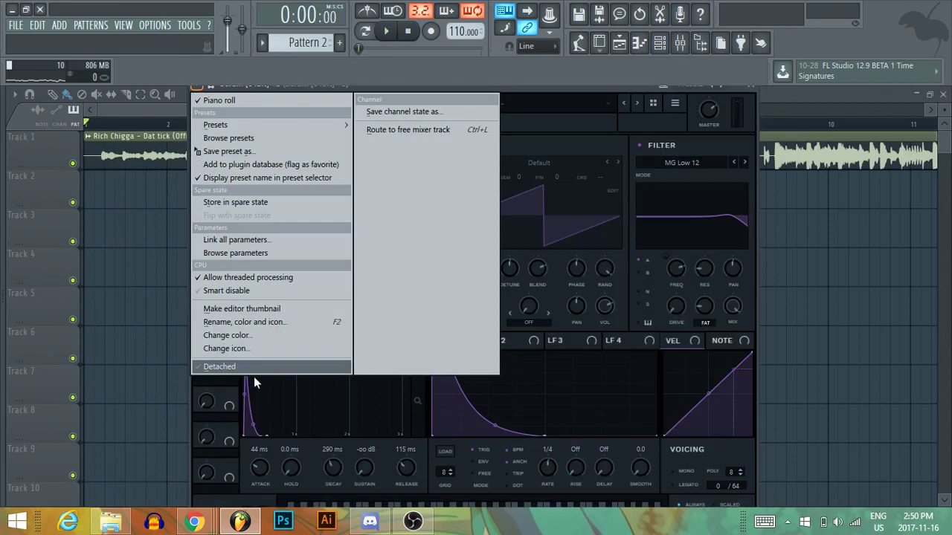
{"action": "left_click", "coordinate": [223, 367]}
{"action": "left_click", "coordinate": [195, 91]}
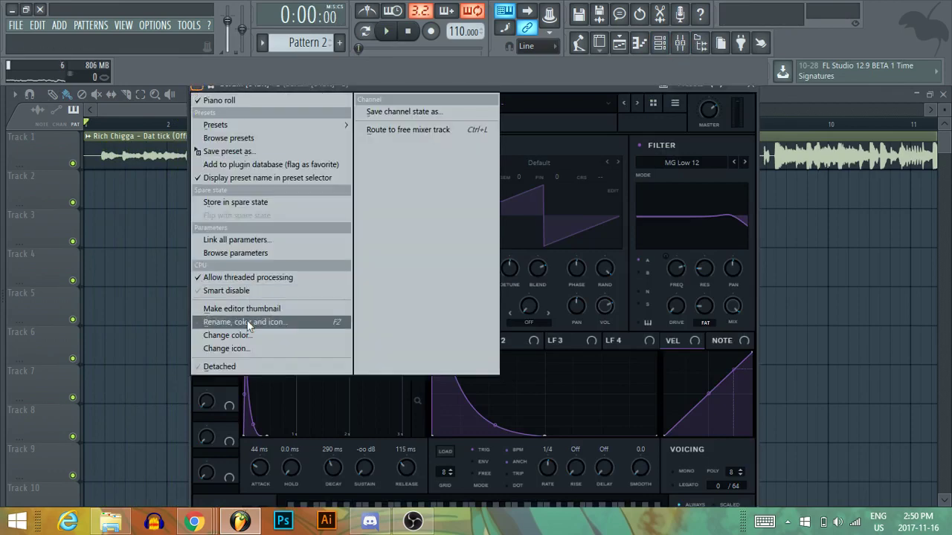
{"action": "left_click", "coordinate": [218, 367]}
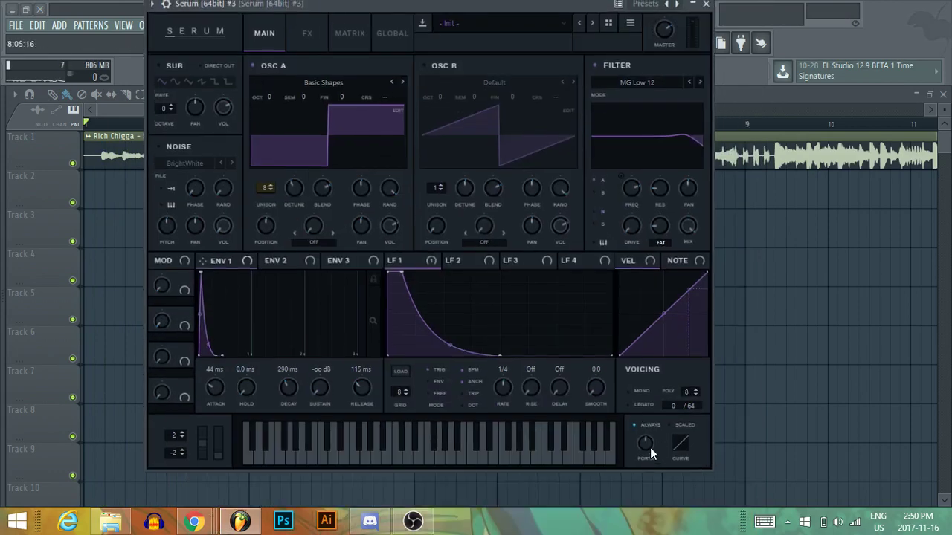
{"action": "left_click_drag", "start_coordinate": [248, 8], "coordinate": [269, 8]}
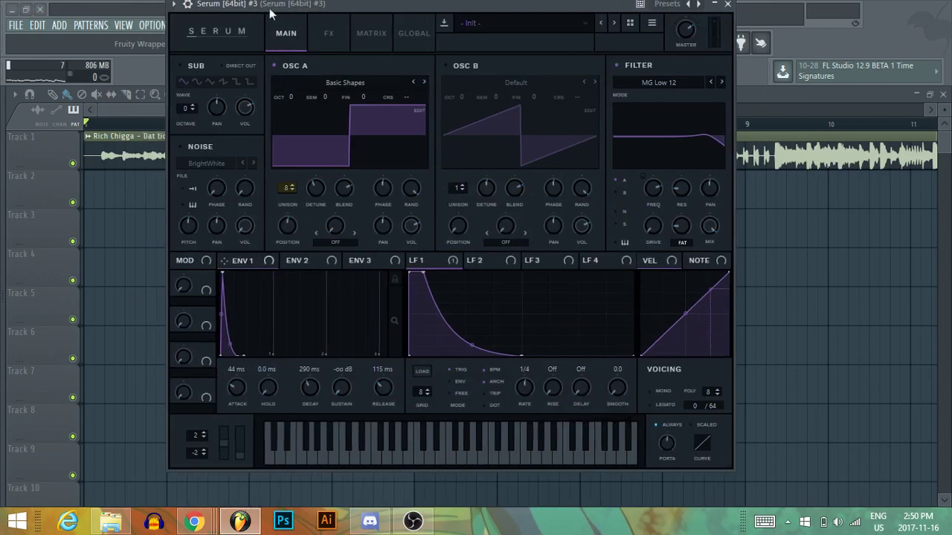
{"action": "left_click", "coordinate": [176, 6]}
{"action": "left_click", "coordinate": [220, 289]}
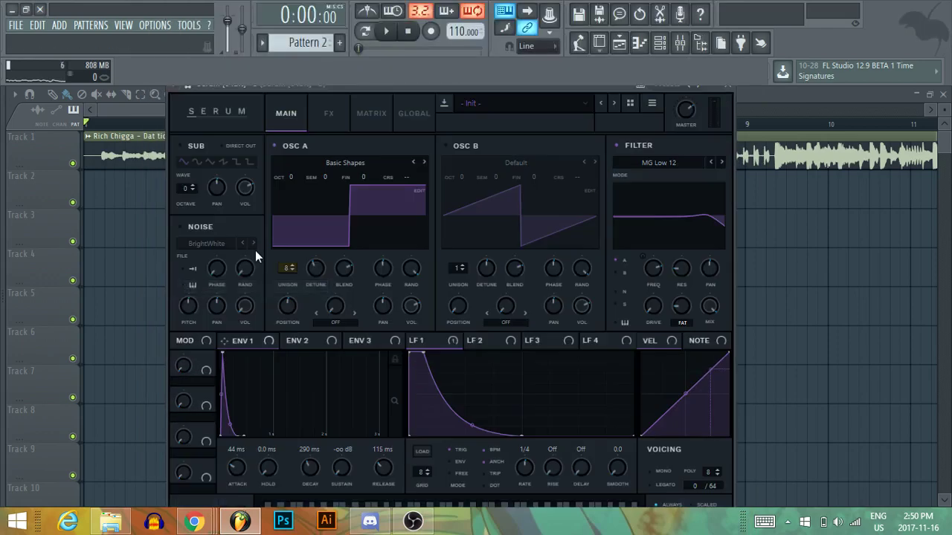
Enable Serum's Delay effect and set its mix to 23% while auditioning Pattern 2.
{"action": "left_click", "coordinate": [328, 113]}
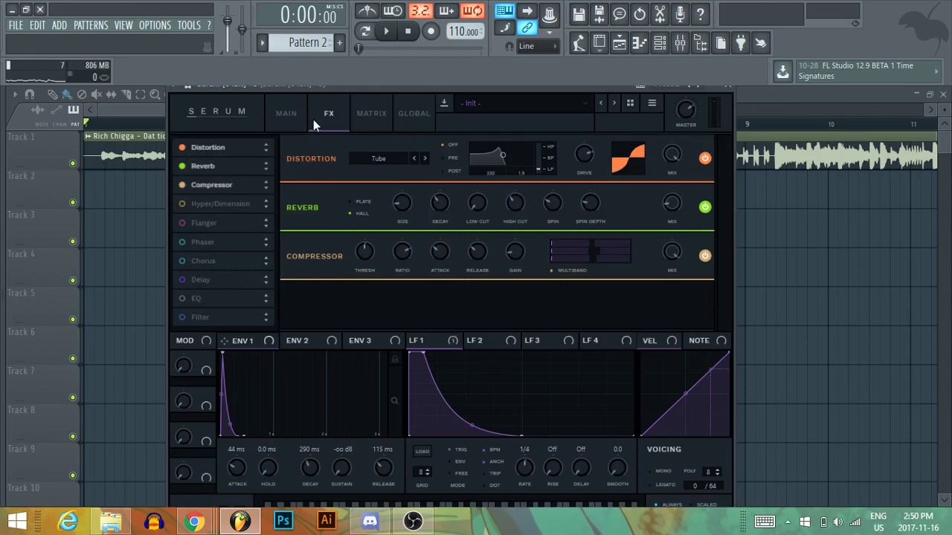
{"action": "left_click", "coordinate": [286, 113]}
{"action": "left_click", "coordinate": [328, 112]}
{"action": "left_click", "coordinate": [182, 279]}
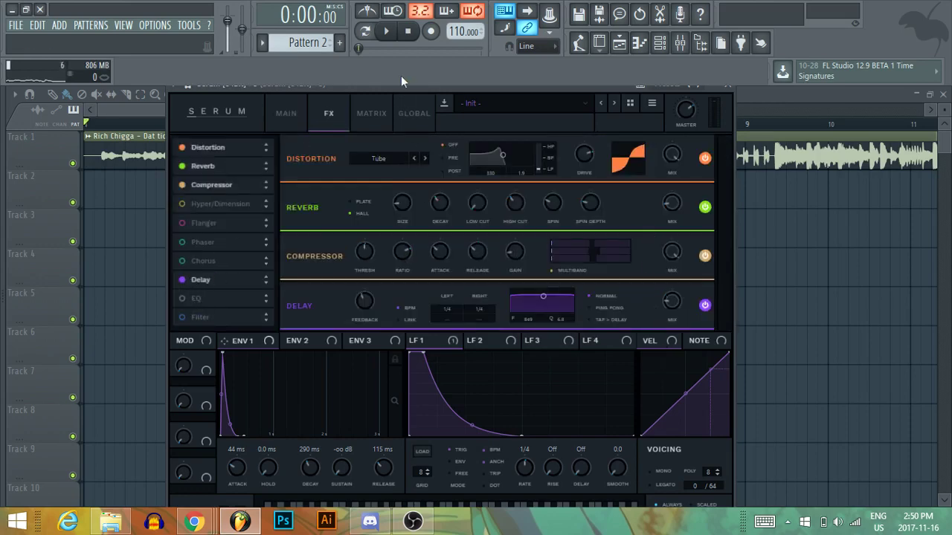
{"action": "key", "text": "space"}
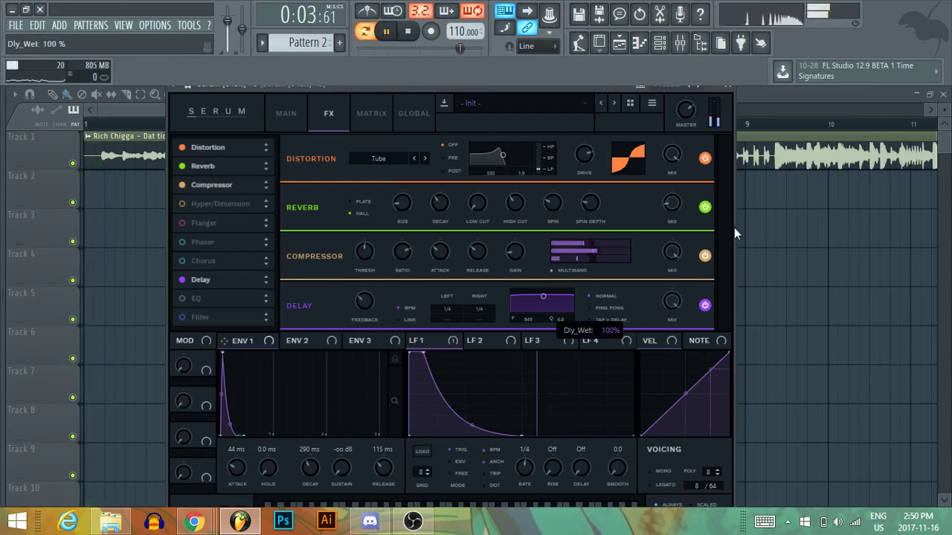
{"action": "left_click_drag", "start_coordinate": [697, 295], "coordinate": [681, 299]}
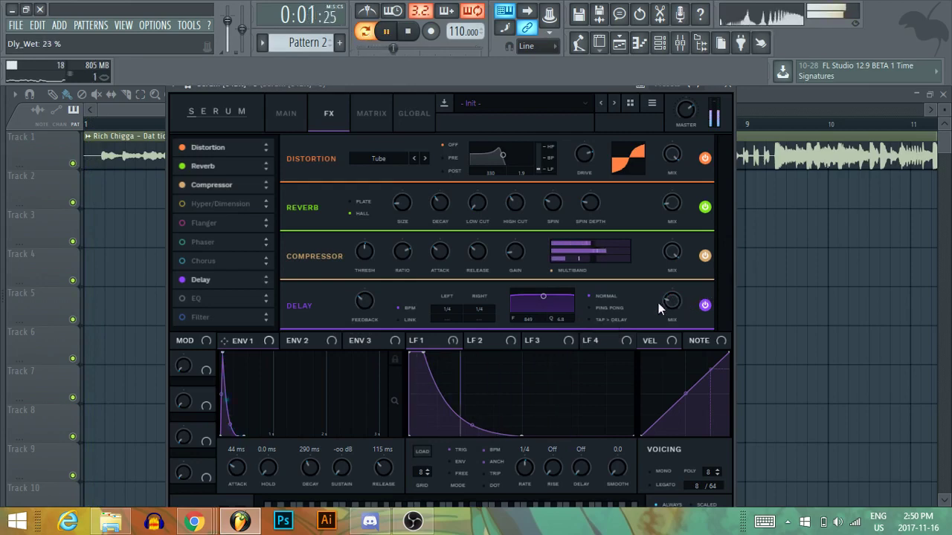
Try 1/2 for the delay's left and right times, return both to 1/4, and set its mix to 24%.
{"action": "left_click_drag", "start_coordinate": [376, 305], "coordinate": [491, 305]}
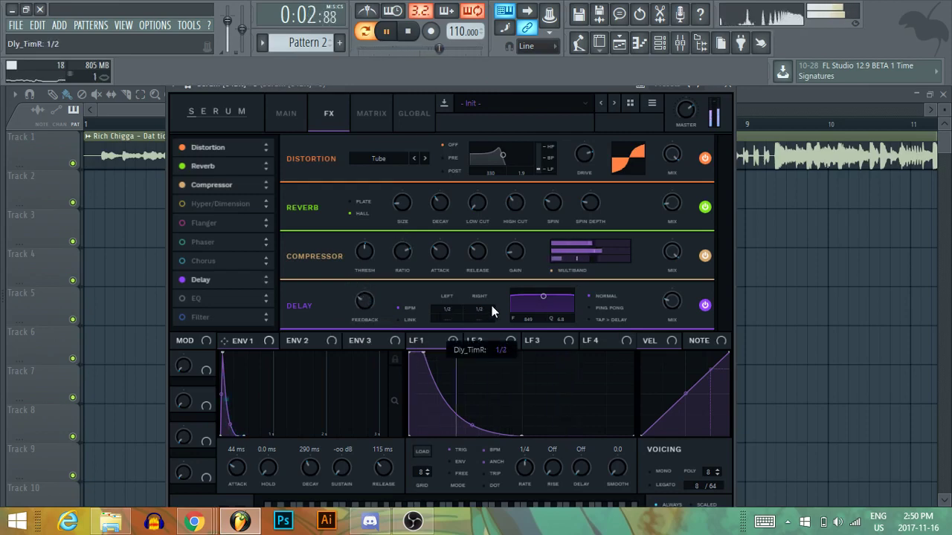
{"action": "left_click_drag", "start_coordinate": [671, 301], "coordinate": [699, 310]}
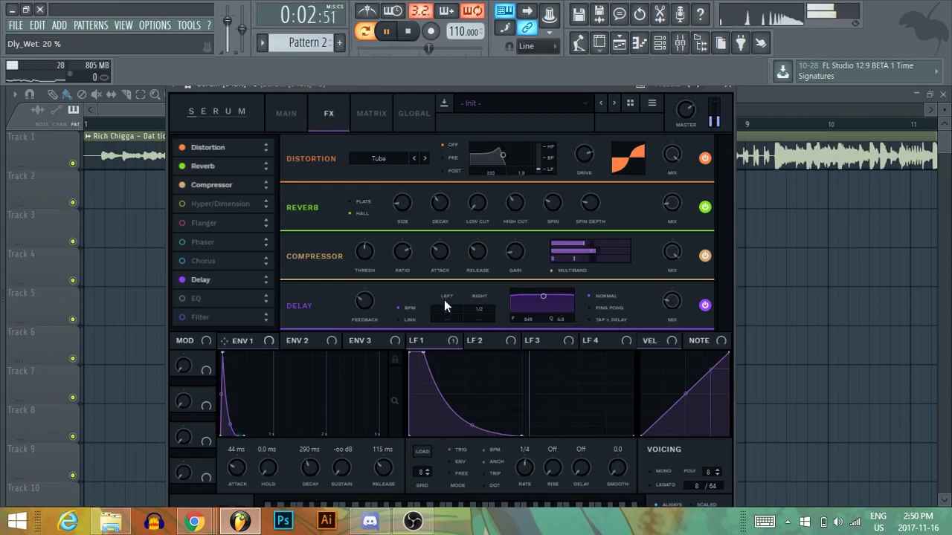
{"action": "left_click_drag", "start_coordinate": [444, 299], "coordinate": [472, 308]}
{"action": "mouse_move", "coordinate": [671, 301]}
{"action": "left_mouse_down"}
{"action": "mouse_move", "coordinate": [690, 304]}
{"action": "mouse_move", "coordinate": [660, 307]}
{"action": "left_mouse_up"}
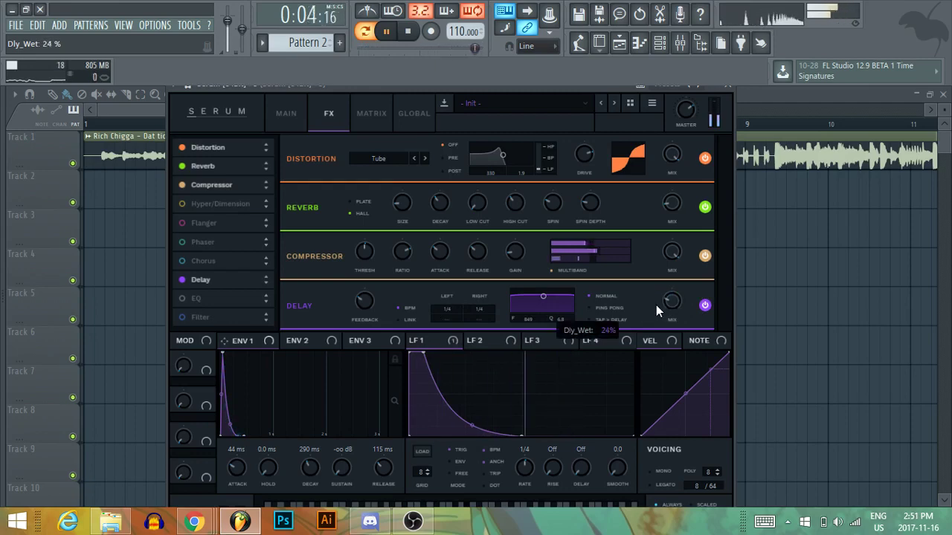
Stop playback, disable the Delay effect, and return to Serum's oscillator page.
{"action": "left_click", "coordinate": [407, 31]}
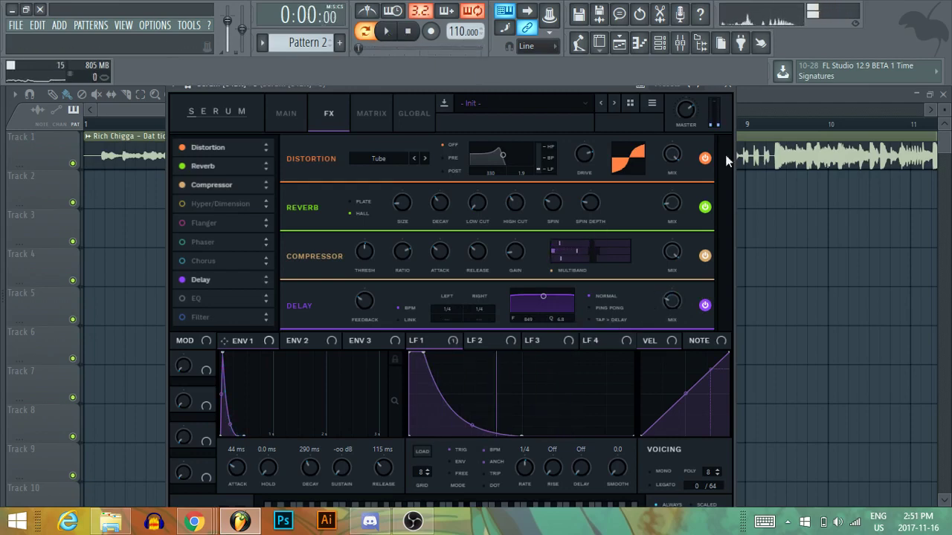
{"action": "left_click", "coordinate": [183, 280]}
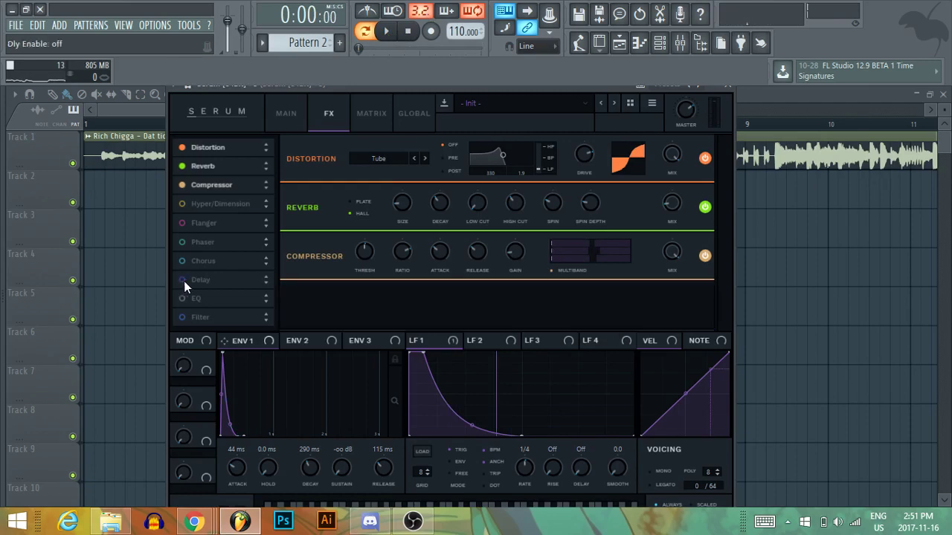
{"action": "left_click", "coordinate": [285, 113]}
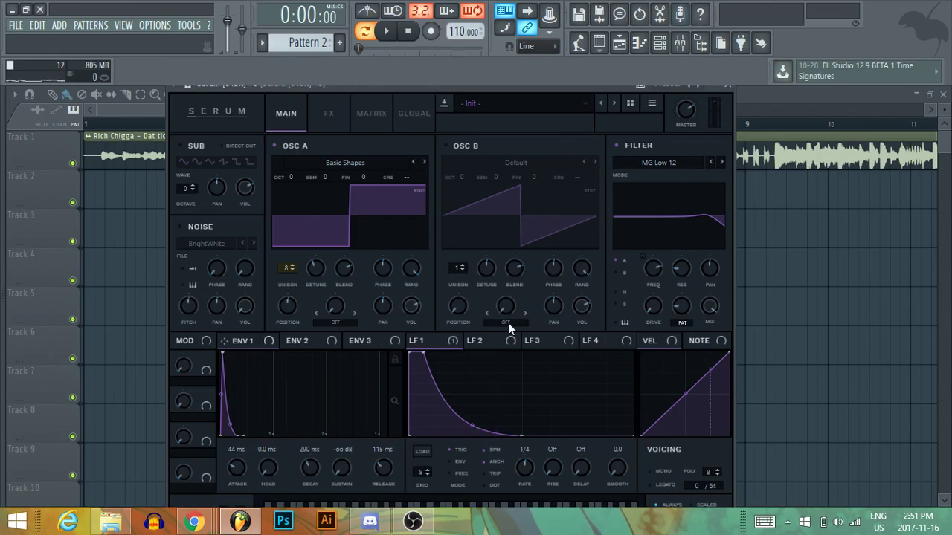
{"action": "mouse_move", "coordinate": [411, 510]}
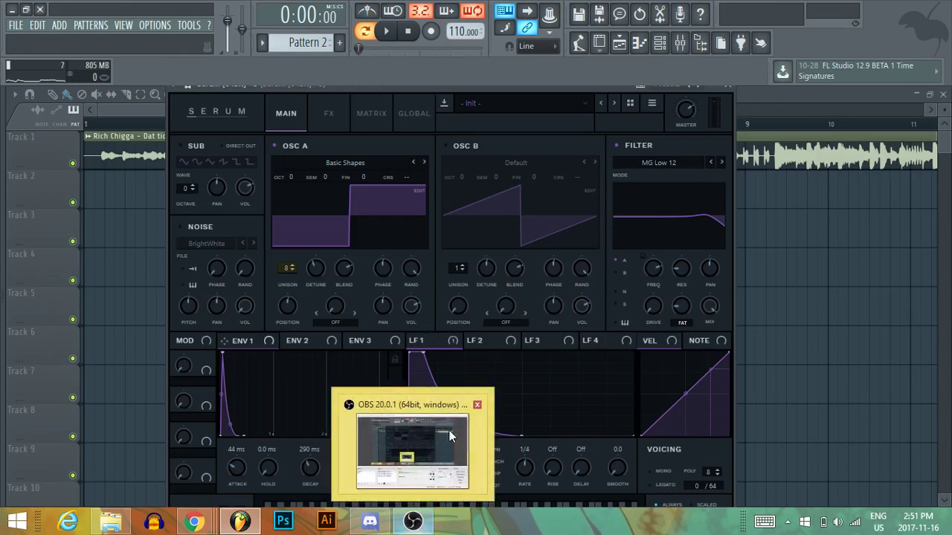
{"action": "left_click", "coordinate": [446, 429]}
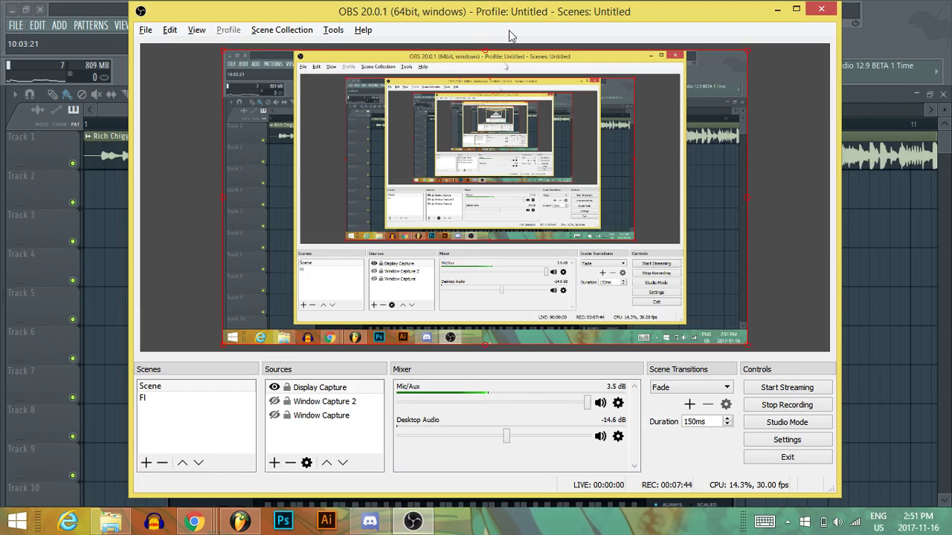
{"action": "left_click", "coordinate": [17, 24]}
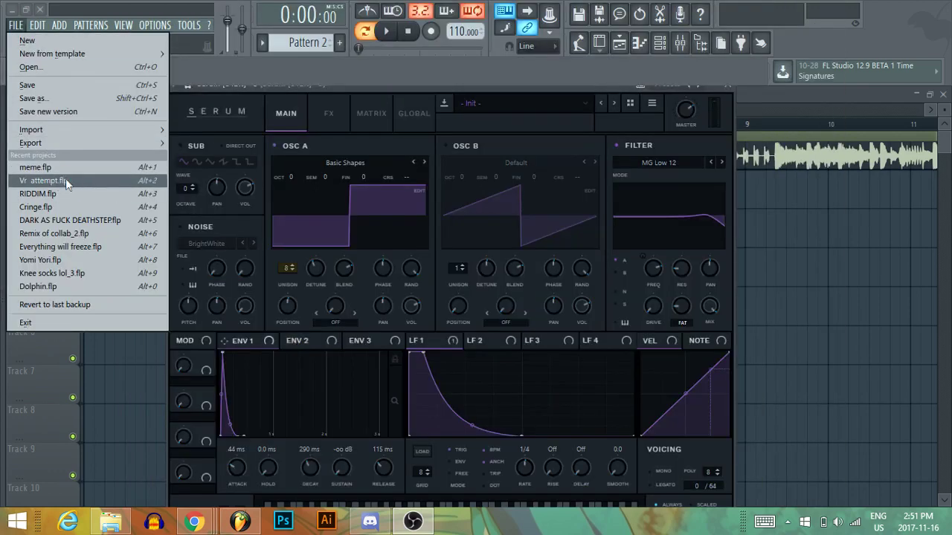
{"action": "left_click", "coordinate": [527, 87]}
{"action": "left_click", "coordinate": [413, 521]}
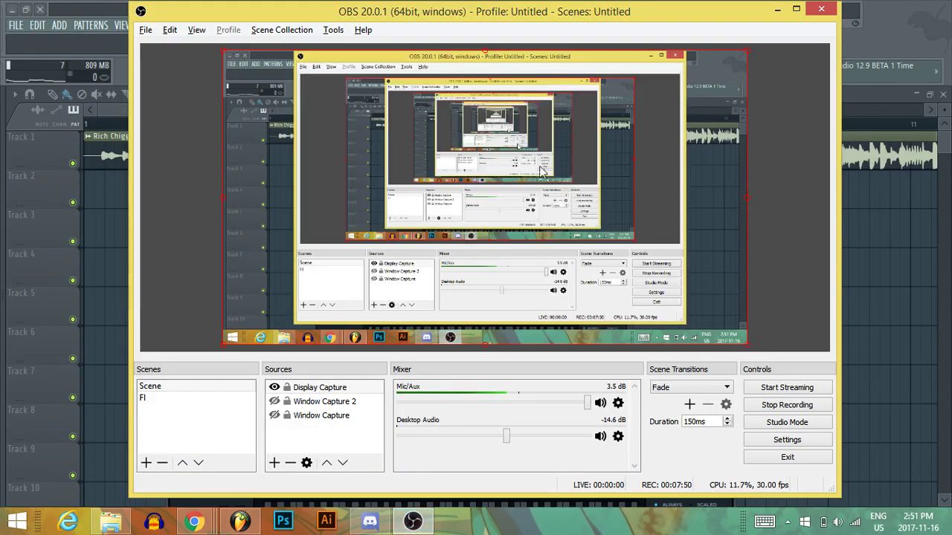